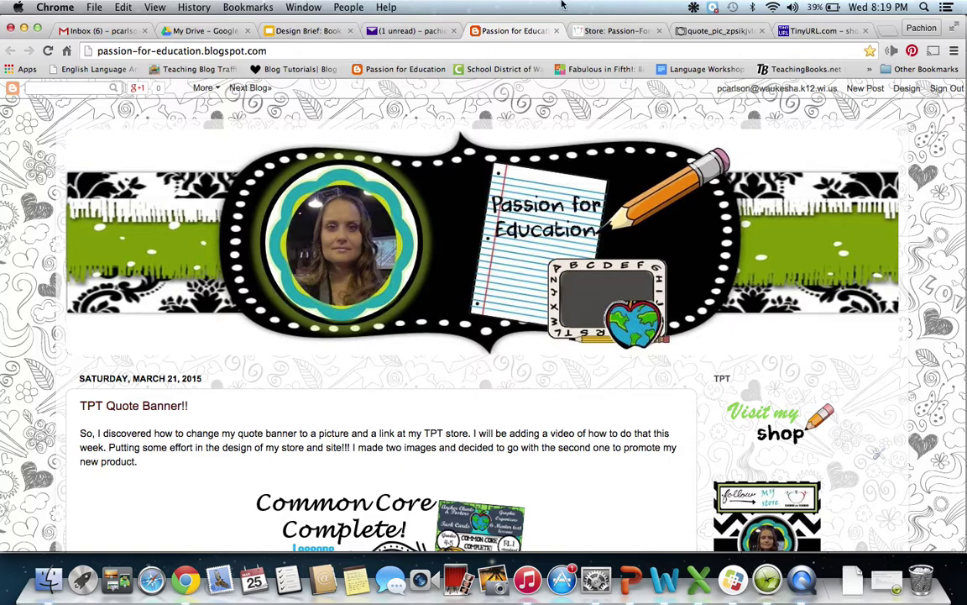
Step: Open the Teachers Pay Teachers store page, follow the Common Core Complete banner to its product page, and return to the store
left_click(626, 39)
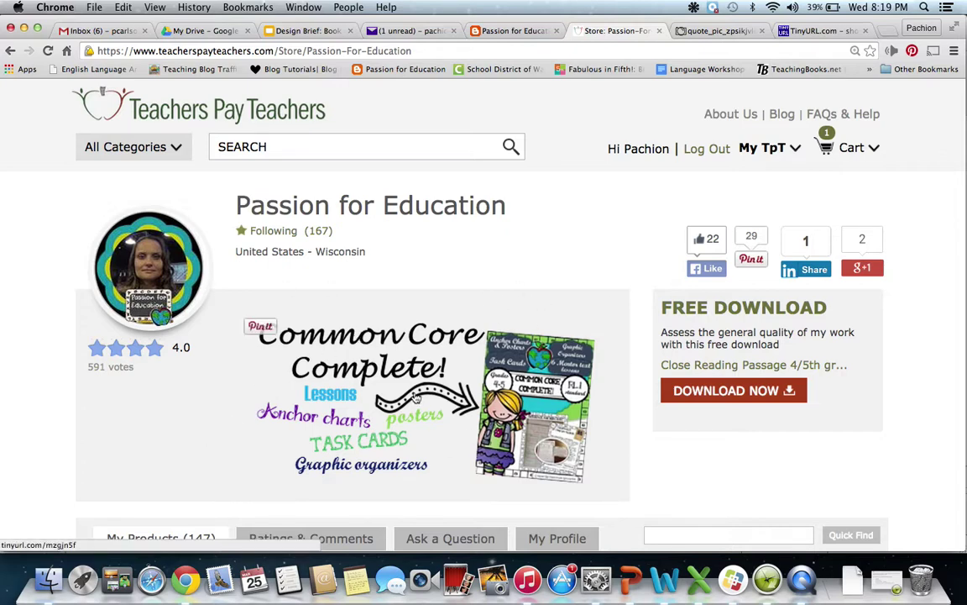
left_click(415, 398)
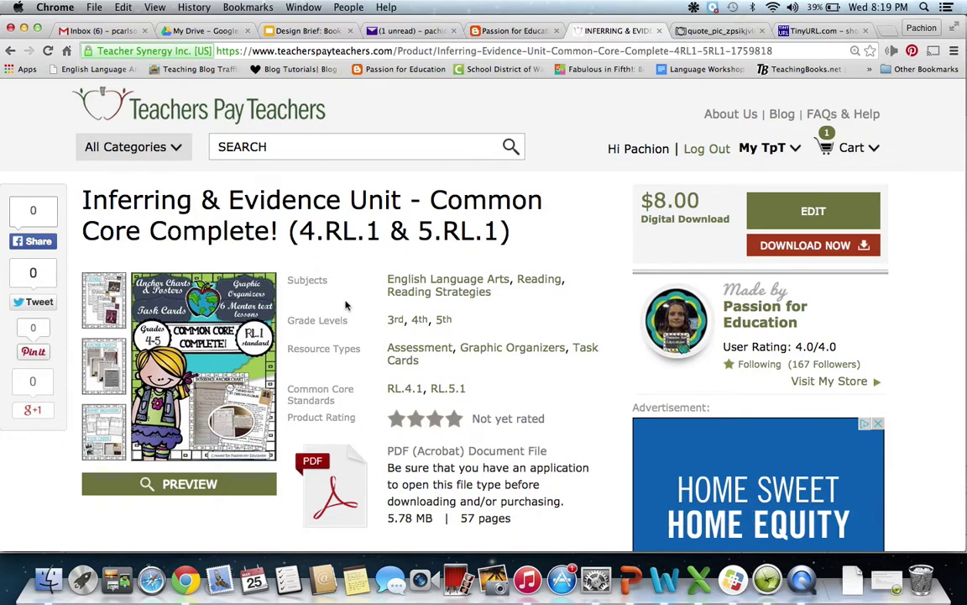
left_click(8, 52)
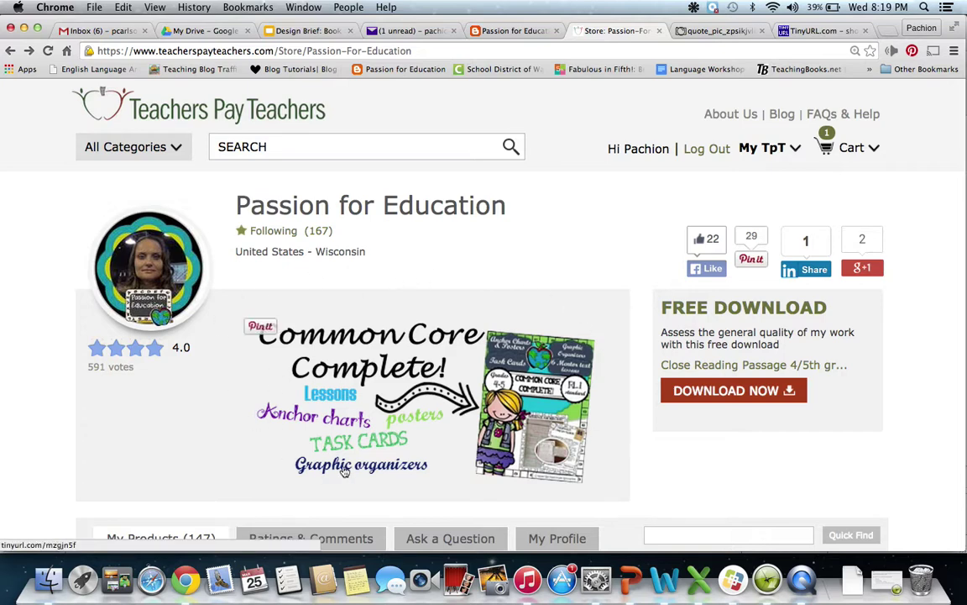
left_click(630, 577)
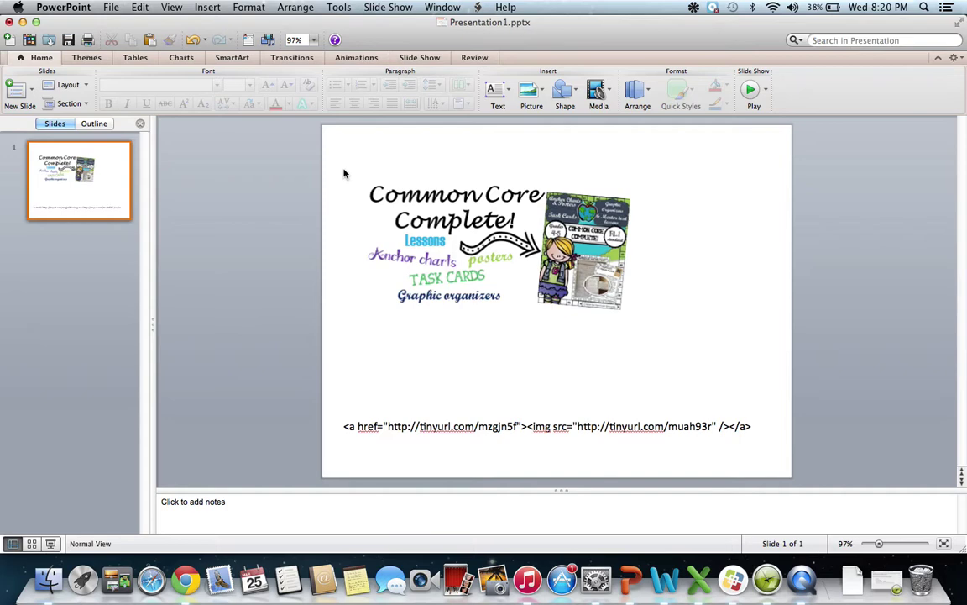
left_click_drag(344, 173, 661, 337)
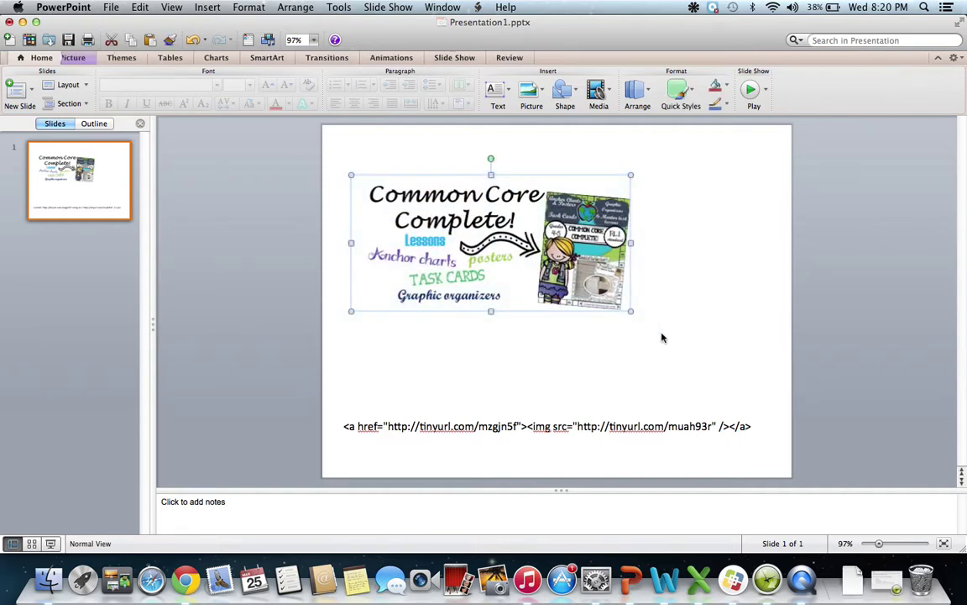
right_click(559, 253)
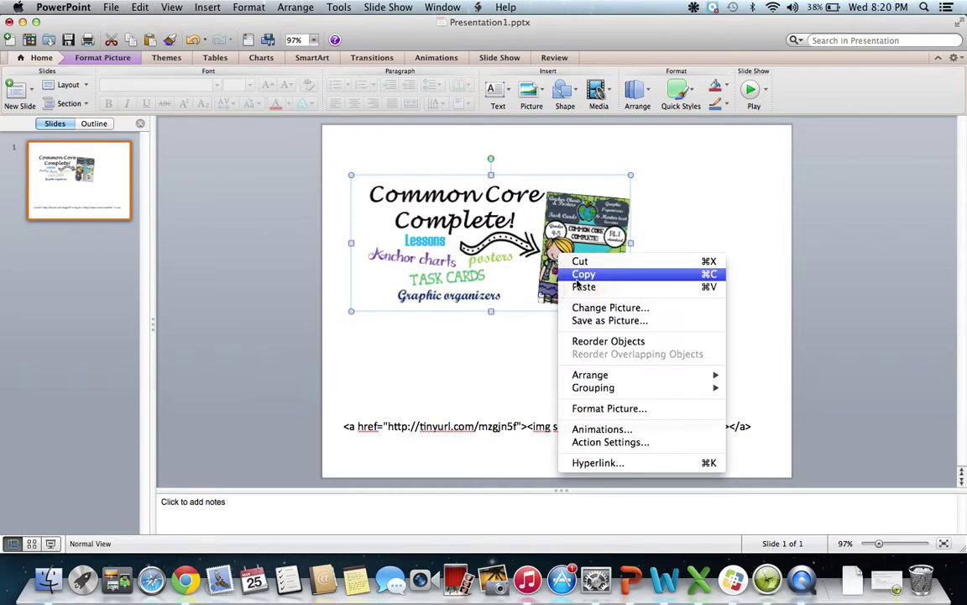
left_click(594, 322)
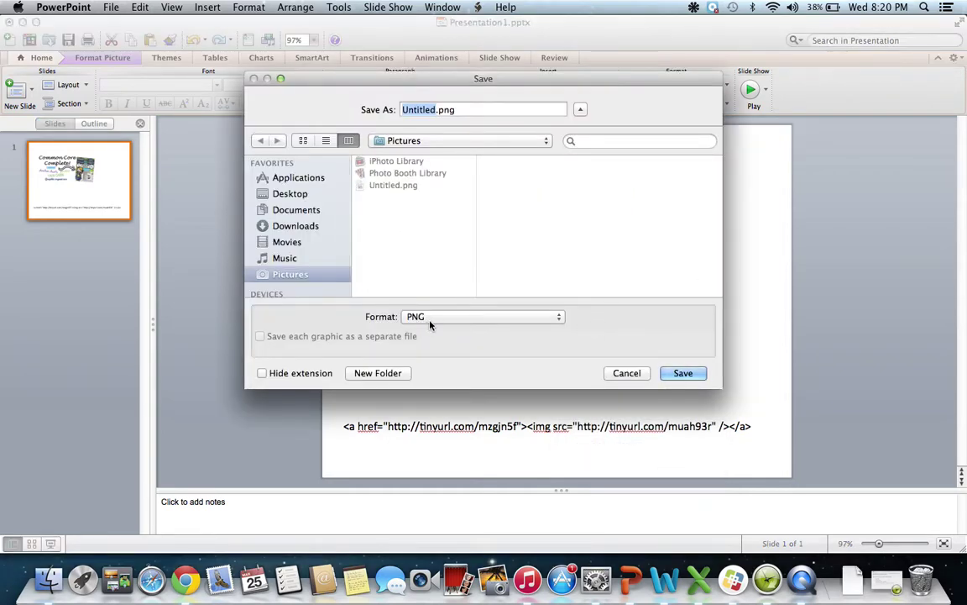
left_click(627, 373)
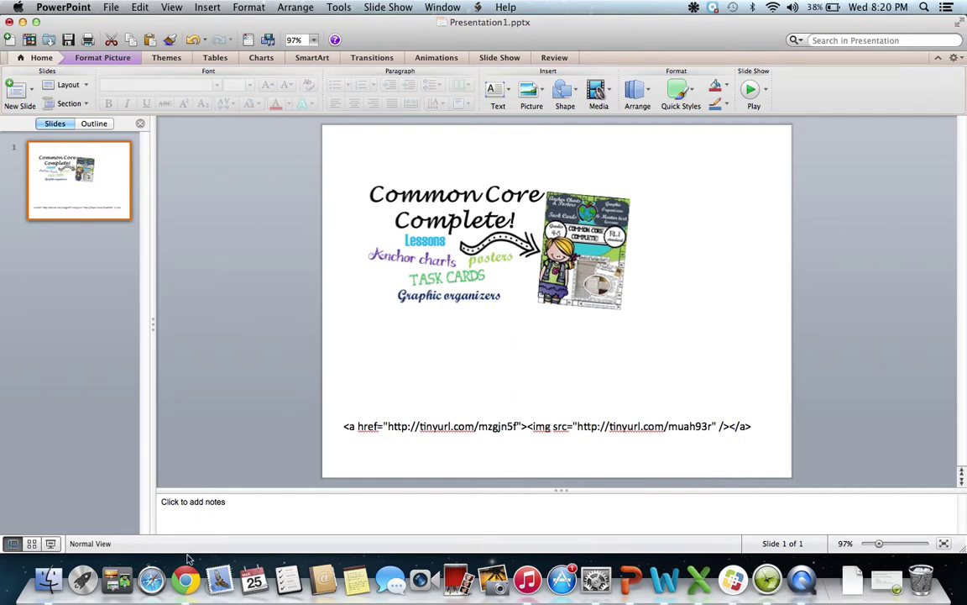
Step: Switch to Chrome and copy the HTML code with the PRODUCT URL and PHOTO URL placeholders from the TPT Quote Banner blog post
left_click(184, 579)
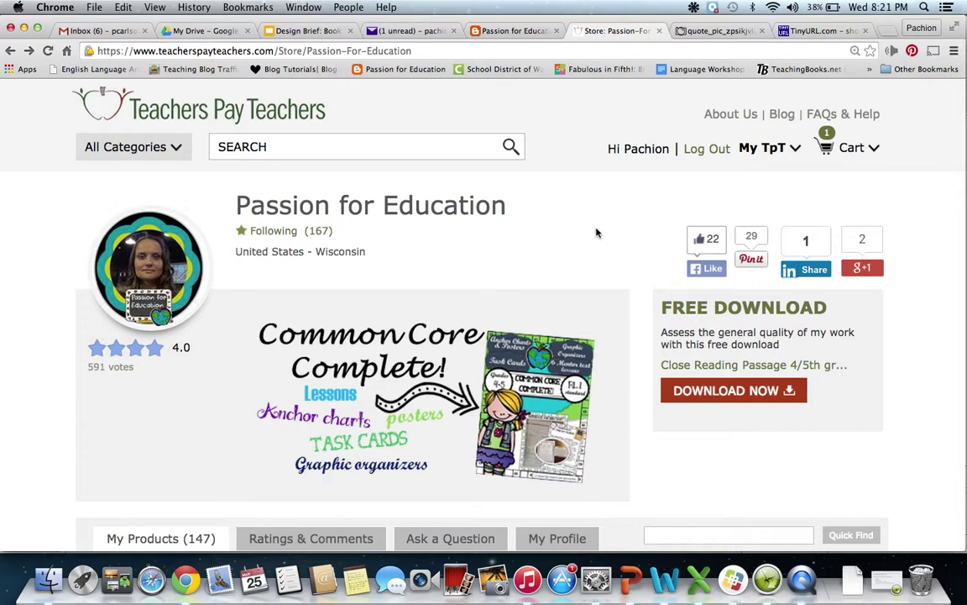
left_click(514, 31)
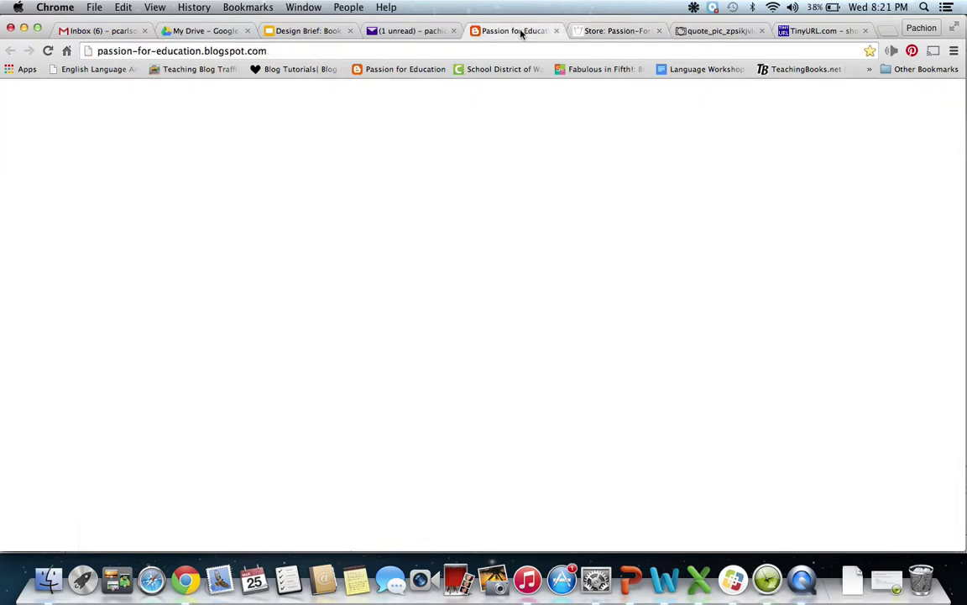
scroll(422, 357, "down", 5)
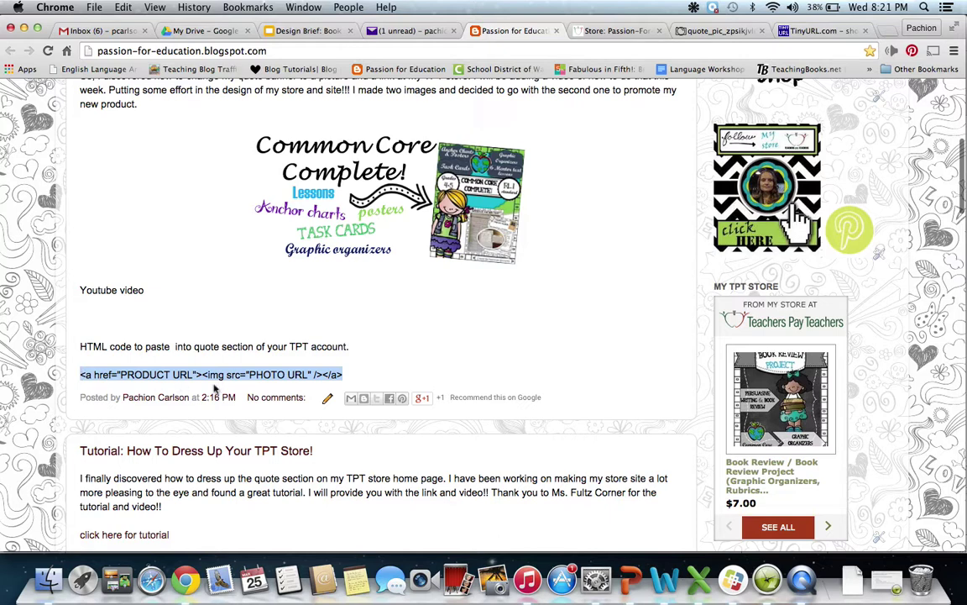
right_click(270, 383)
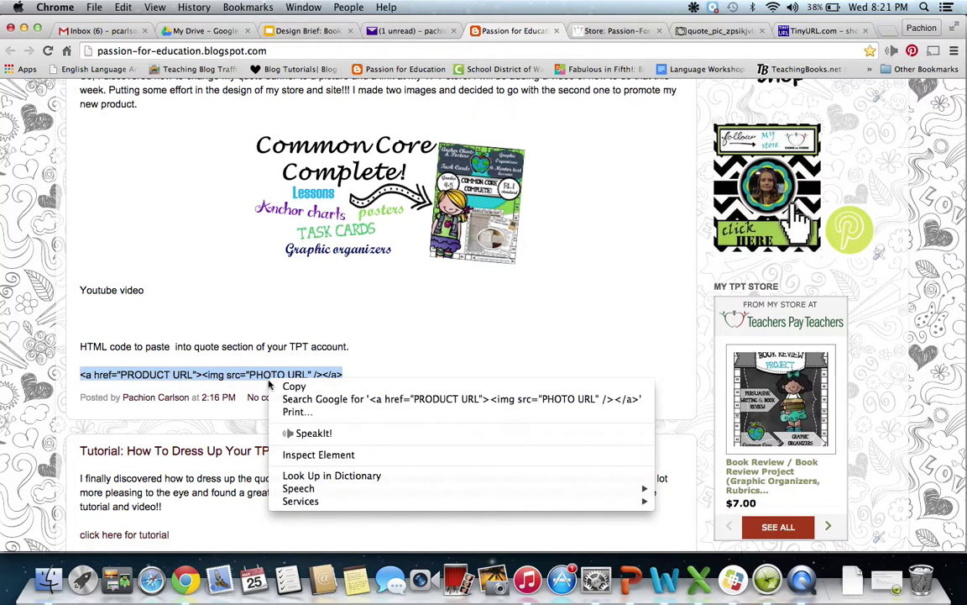
left_click(304, 387)
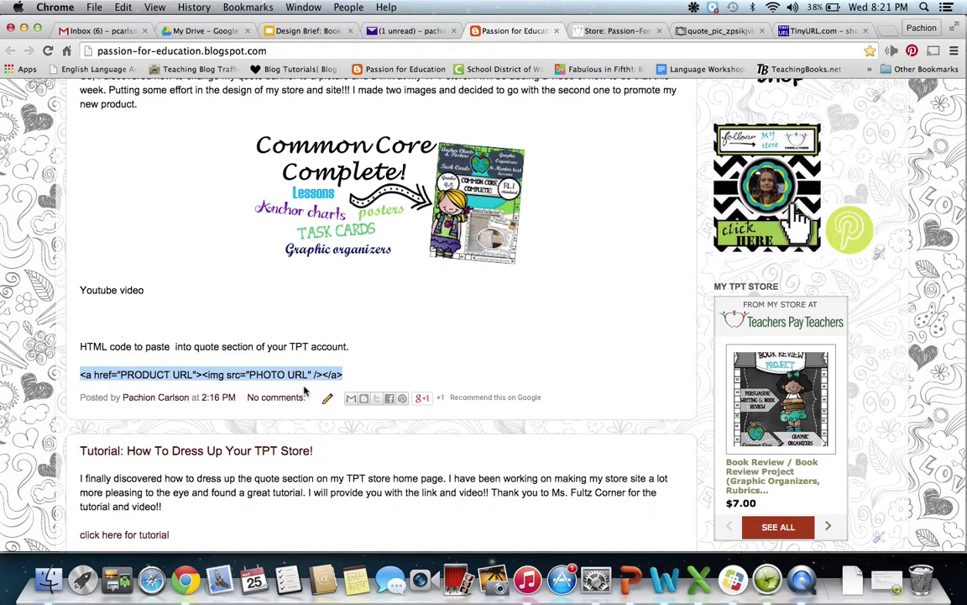
Step: Switch to PowerPoint, delete the old HTML code text box from the slide, and paste the copied placeholder code
left_click(634, 588)
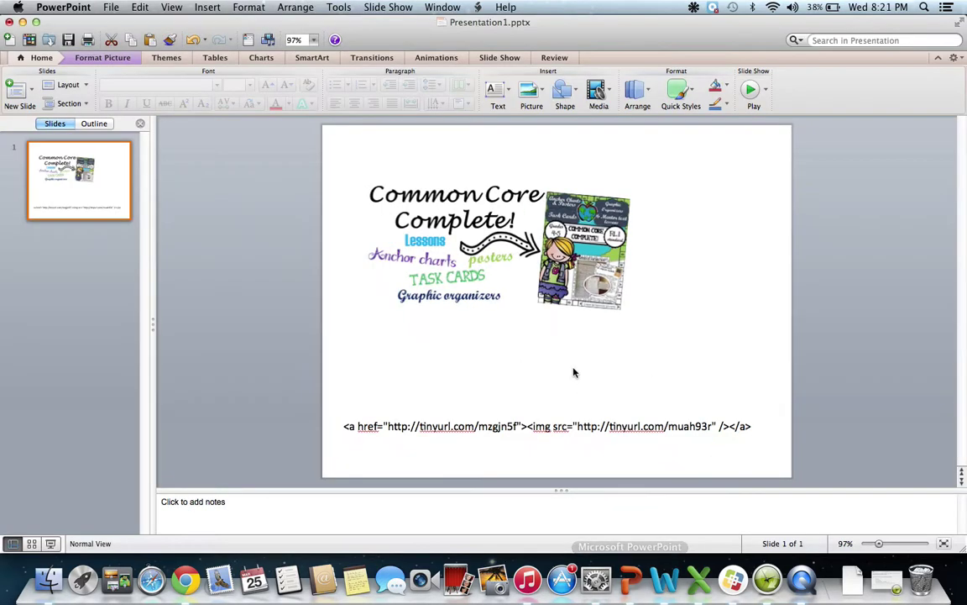
left_click(361, 424)
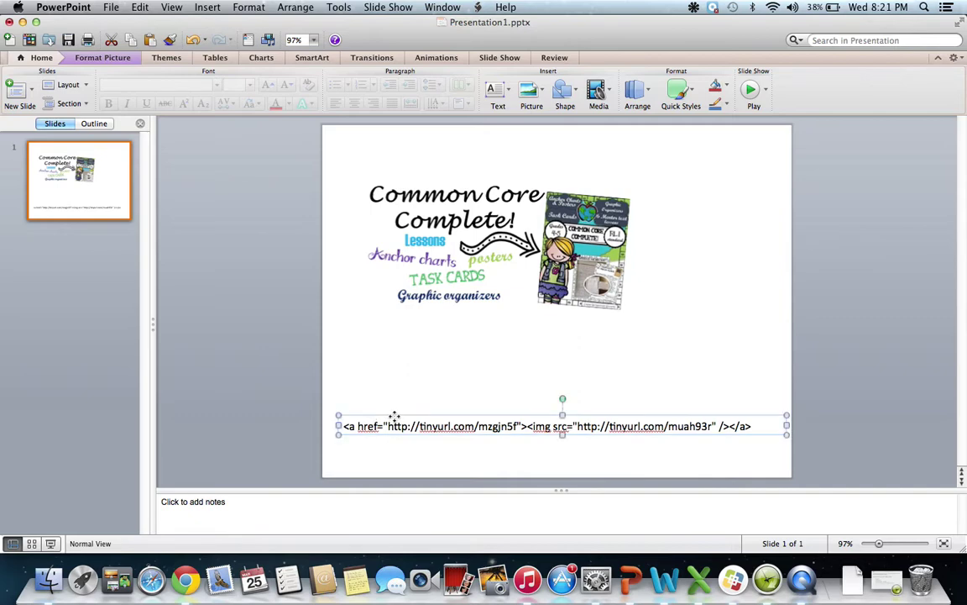
left_click(392, 417)
key("Delete")
right_click(395, 420)
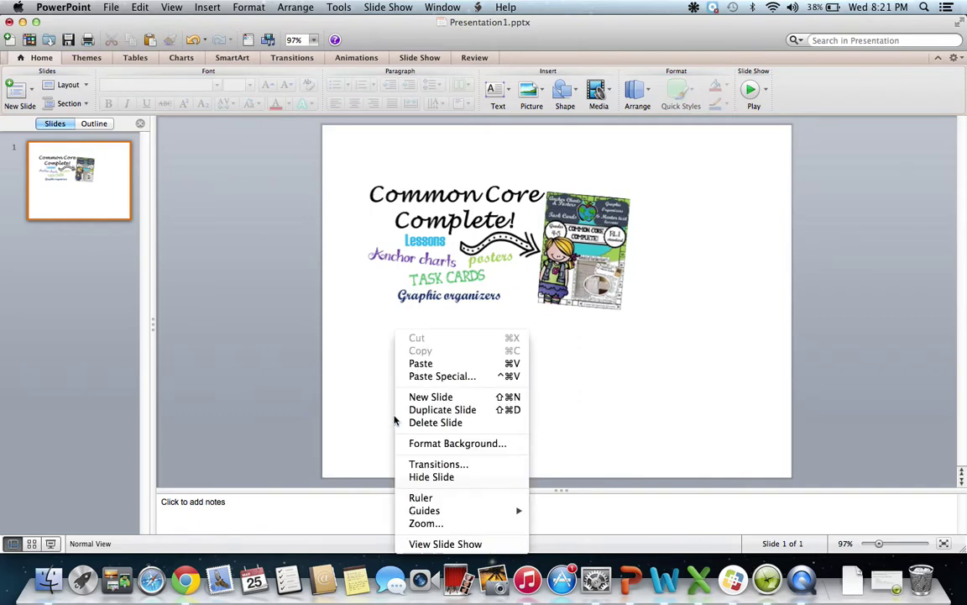
left_click(438, 367)
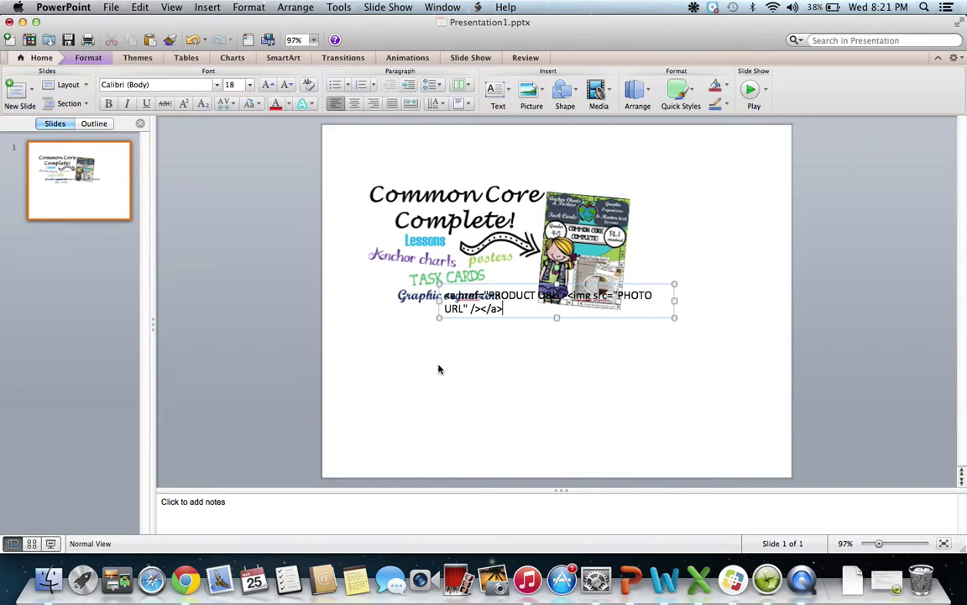
Step: Widen the pasted code's text box so it fits on one line and move it below the banner near the slide's lower edge
left_click_drag(440, 301, 379, 306)
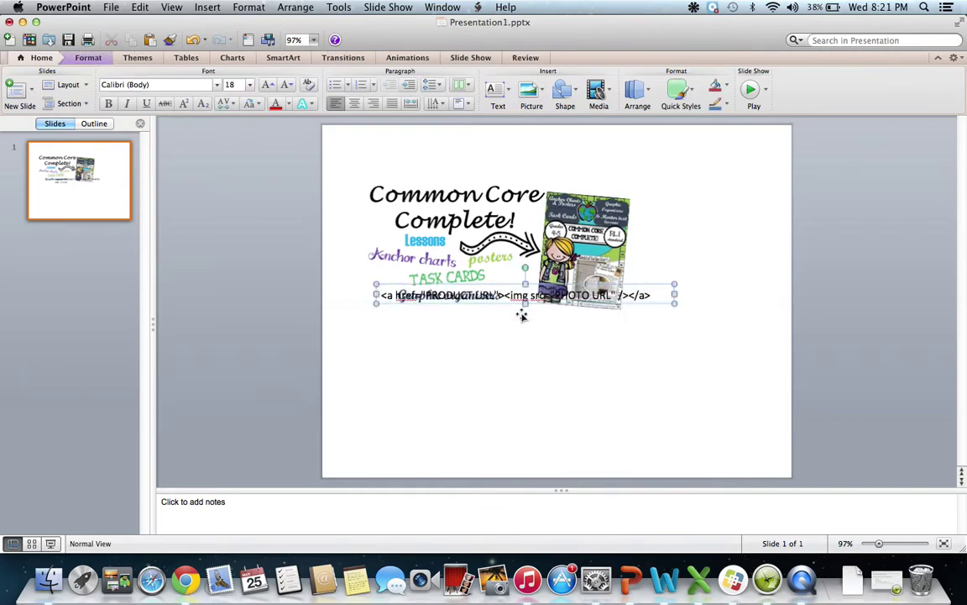
left_click_drag(543, 286, 533, 421)
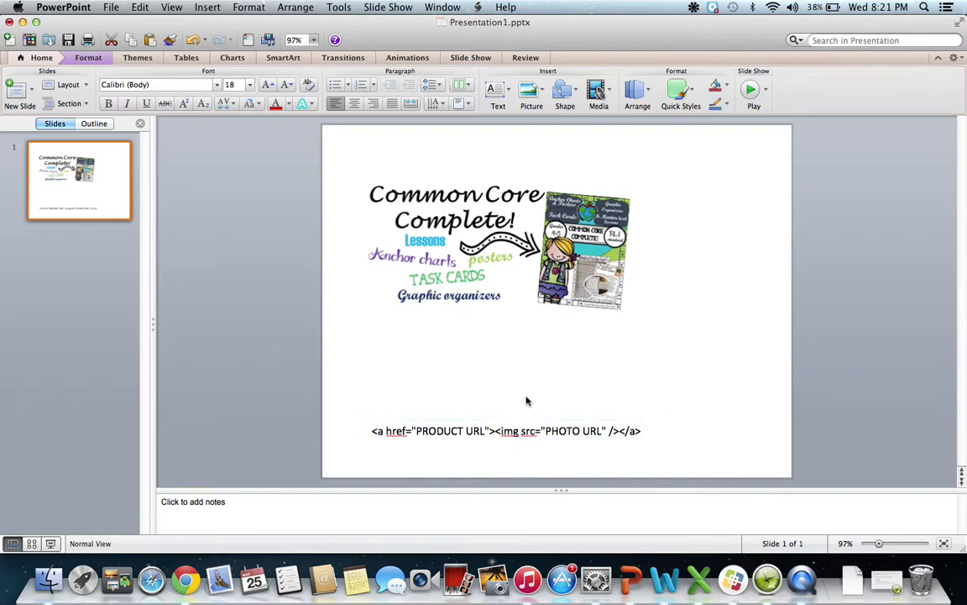
left_click(541, 390)
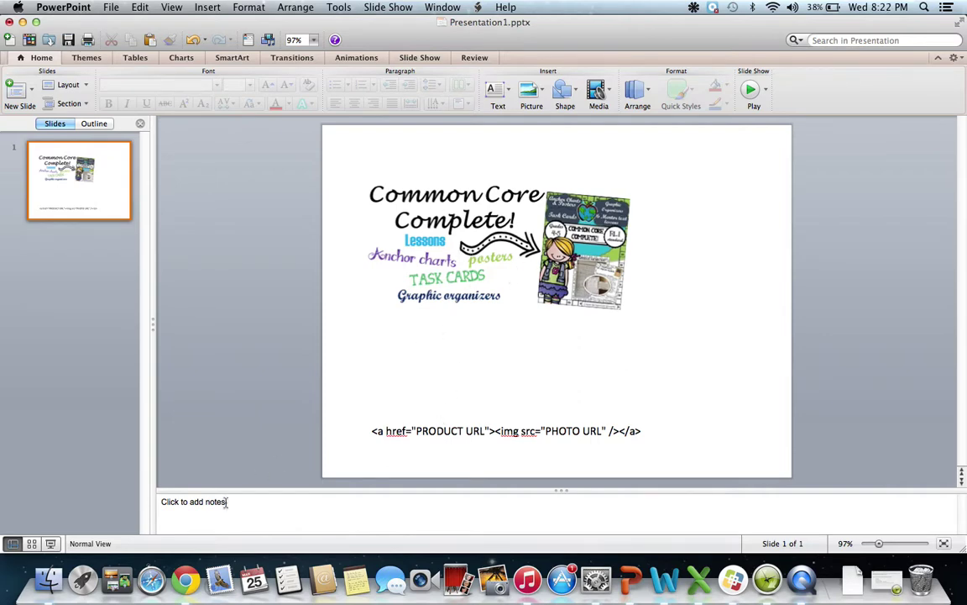
Step: Switch to Chrome and copy the Direct link of the banner picture from its Photobucket photo links, closing the sharing dialog
left_click(183, 578)
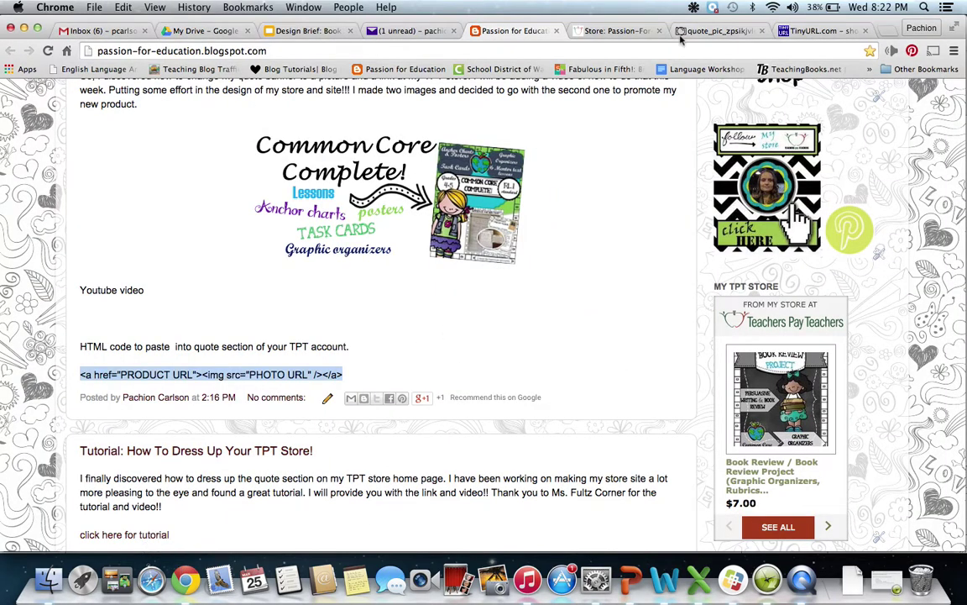
left_click(714, 31)
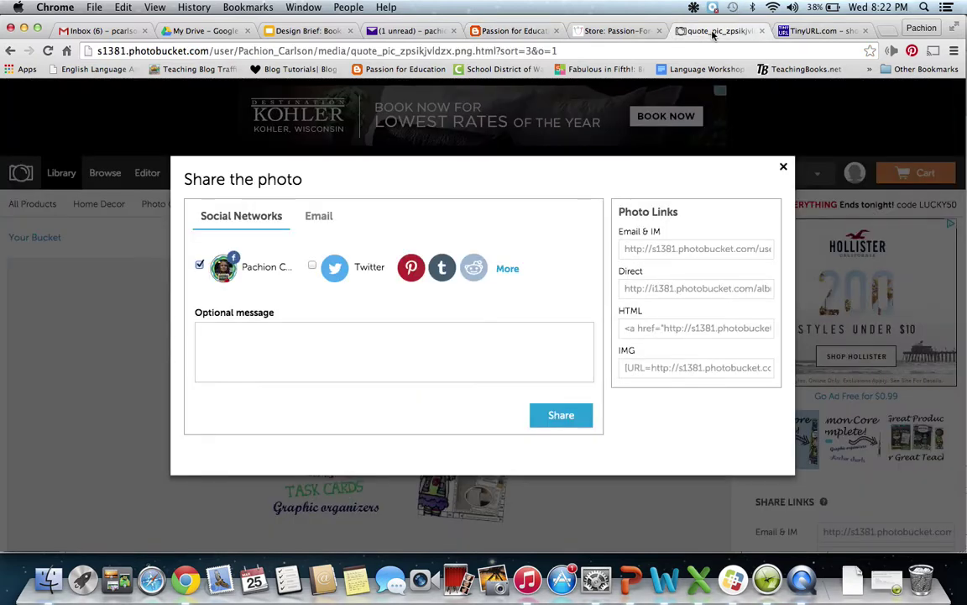
left_click(785, 170)
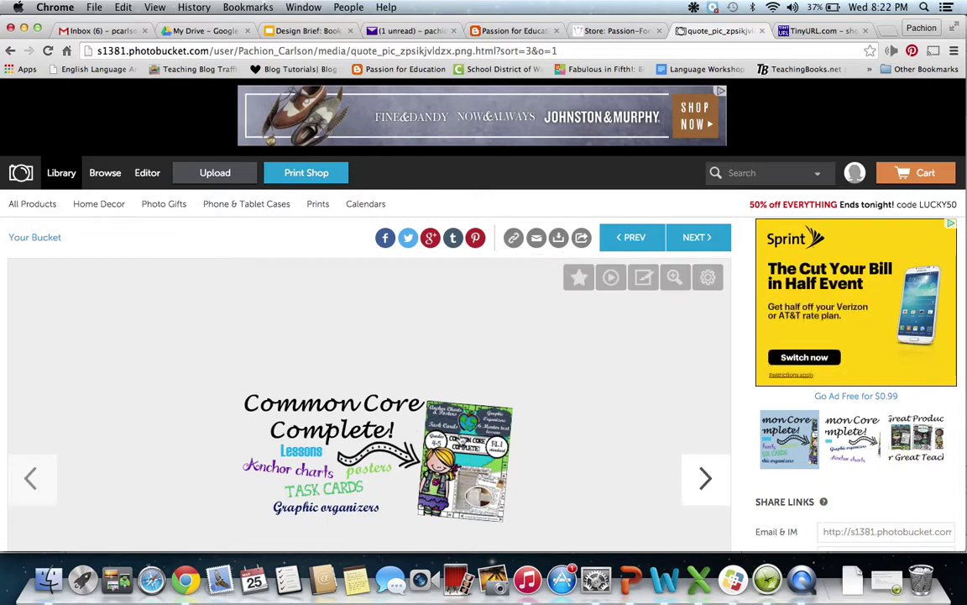
left_click(518, 248)
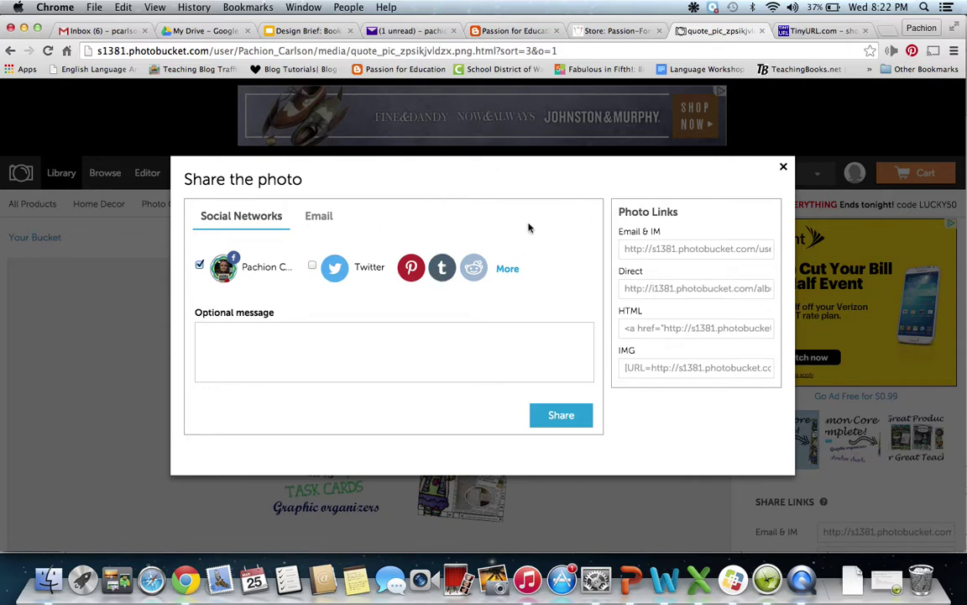
left_click(650, 293)
left_click(784, 173)
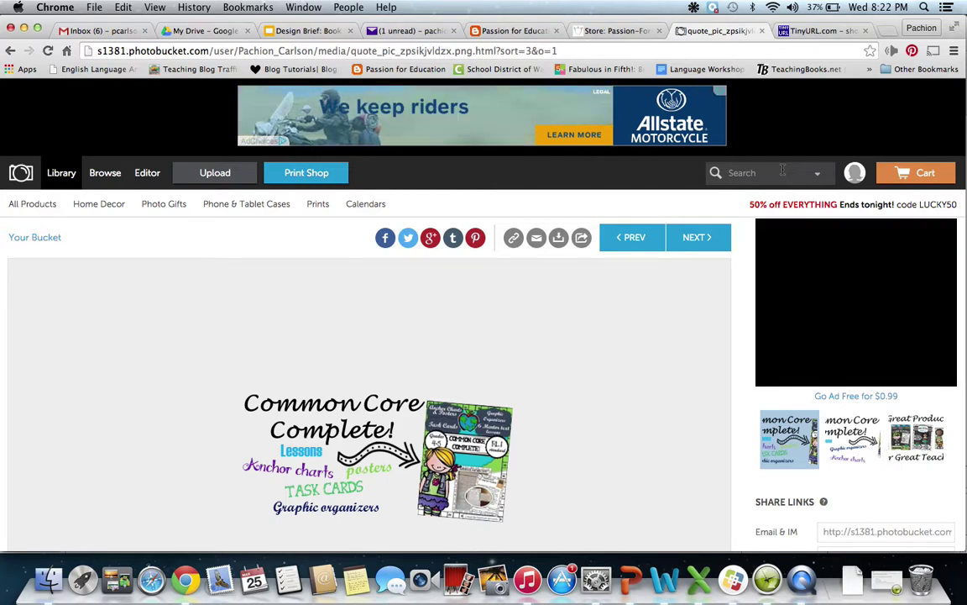
Step: Create a TinyURL from the copied Photobucket picture link and copy the shortened address to the clipboard
left_click(826, 38)
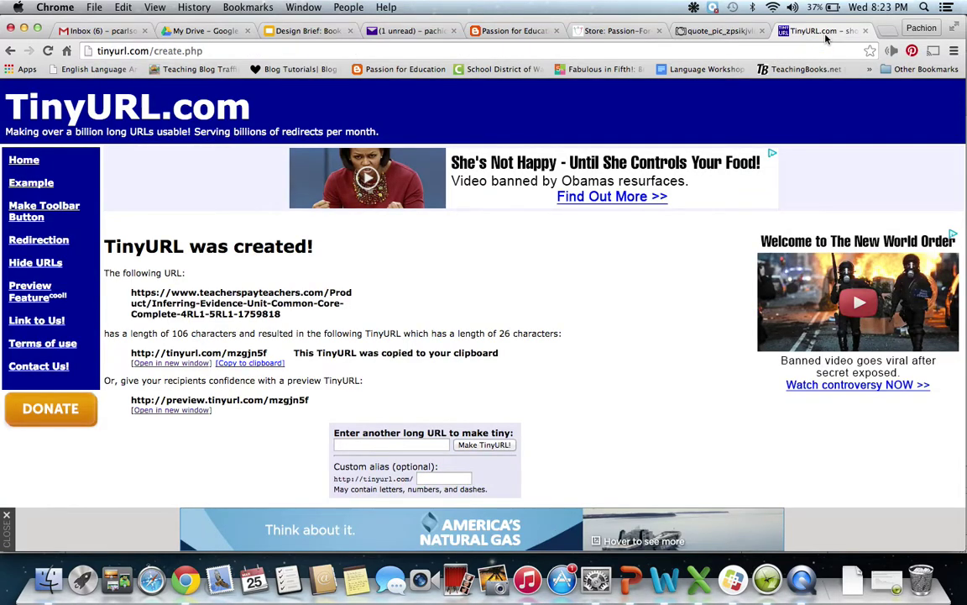
left_click(383, 444)
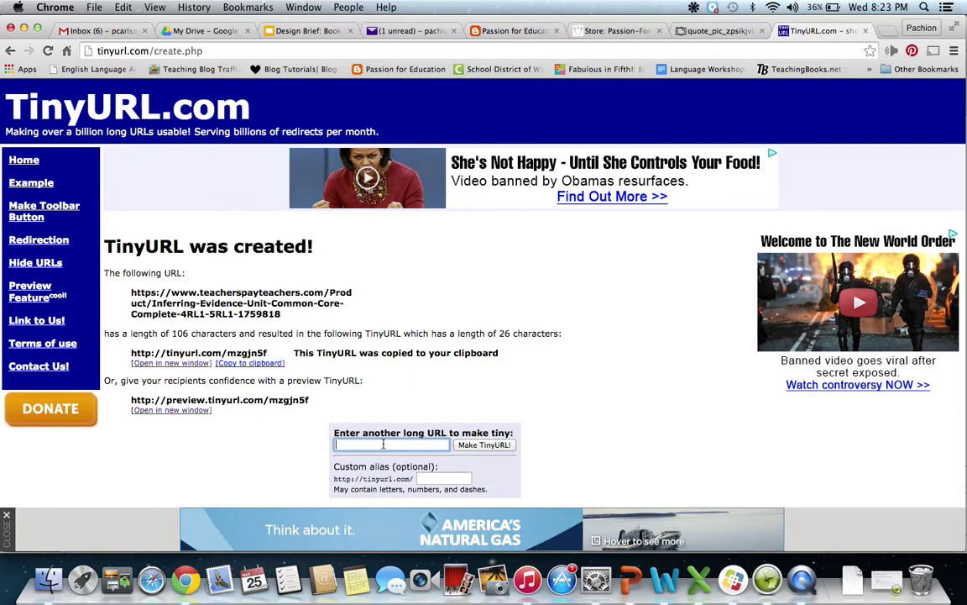
right_click(383, 448)
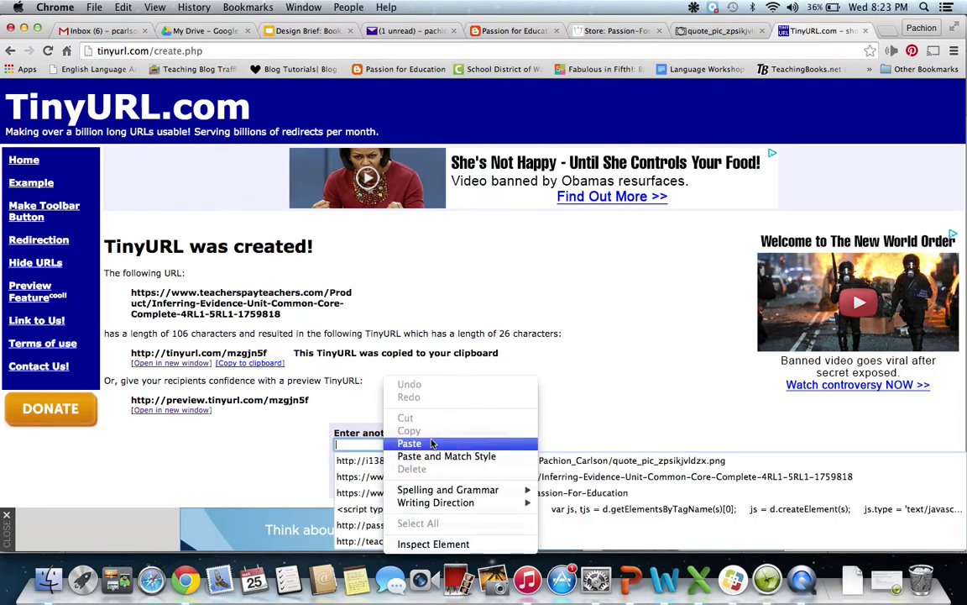
left_click(410, 443)
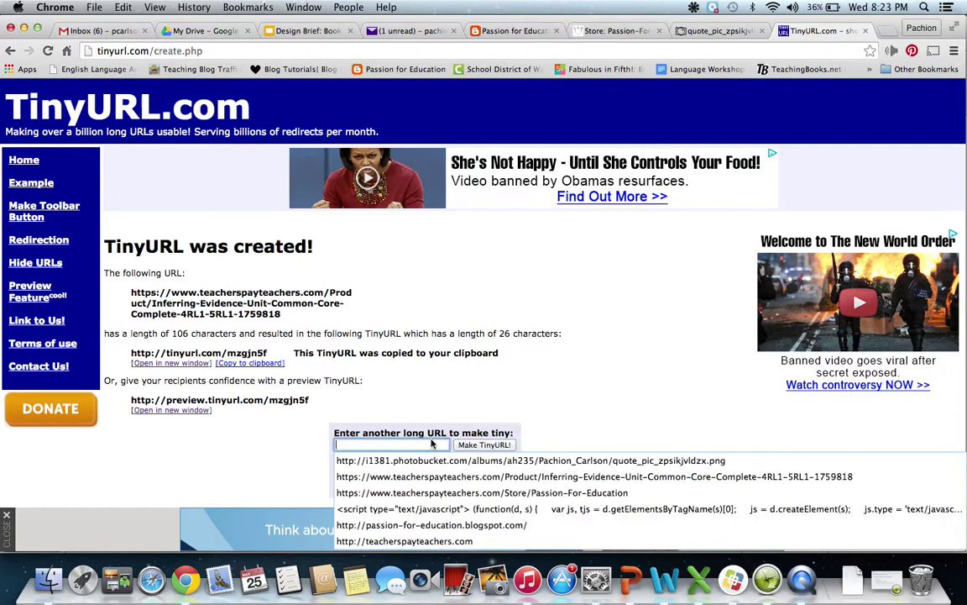
left_click(481, 445)
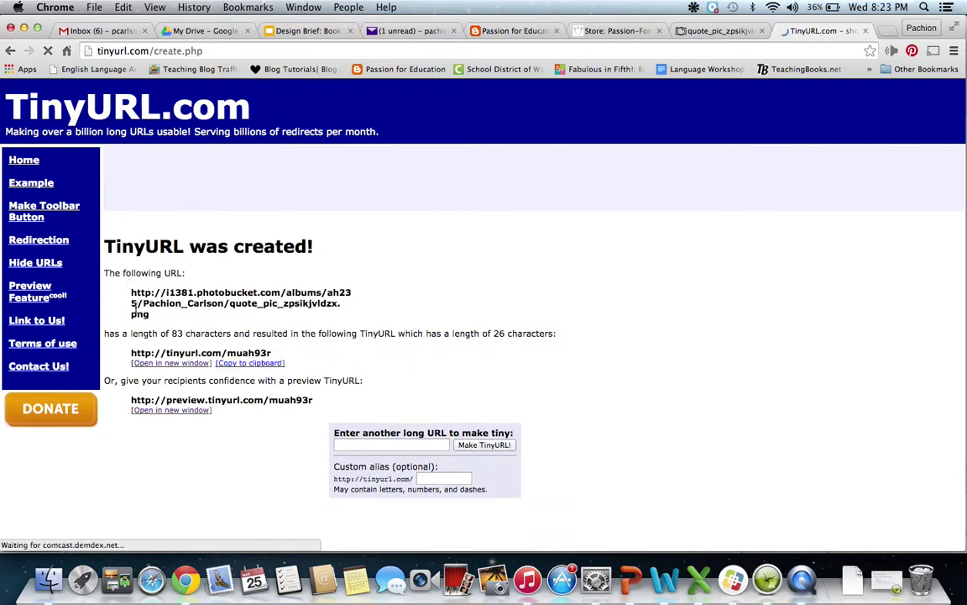
left_click_drag(197, 292, 286, 292)
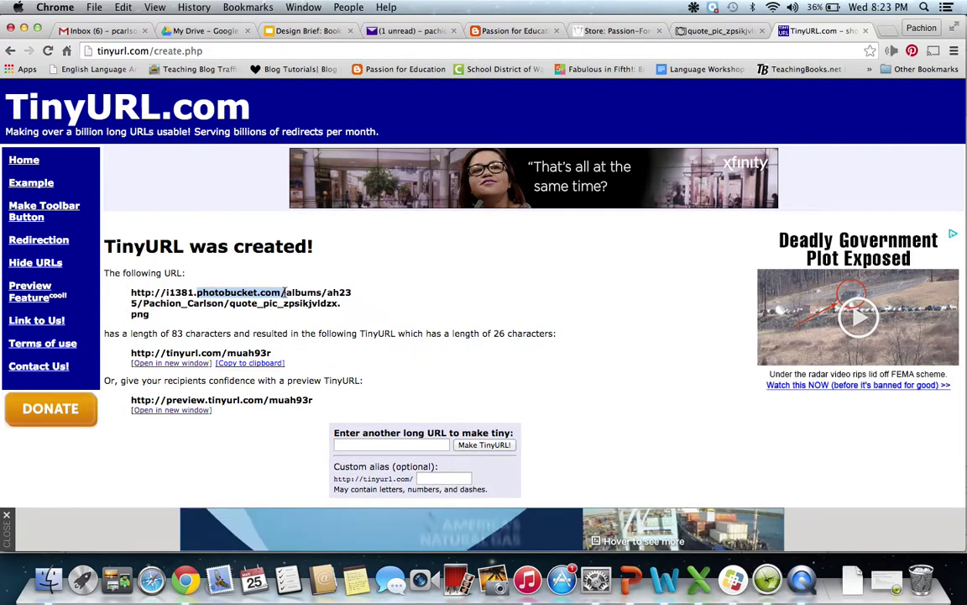
left_click(214, 283)
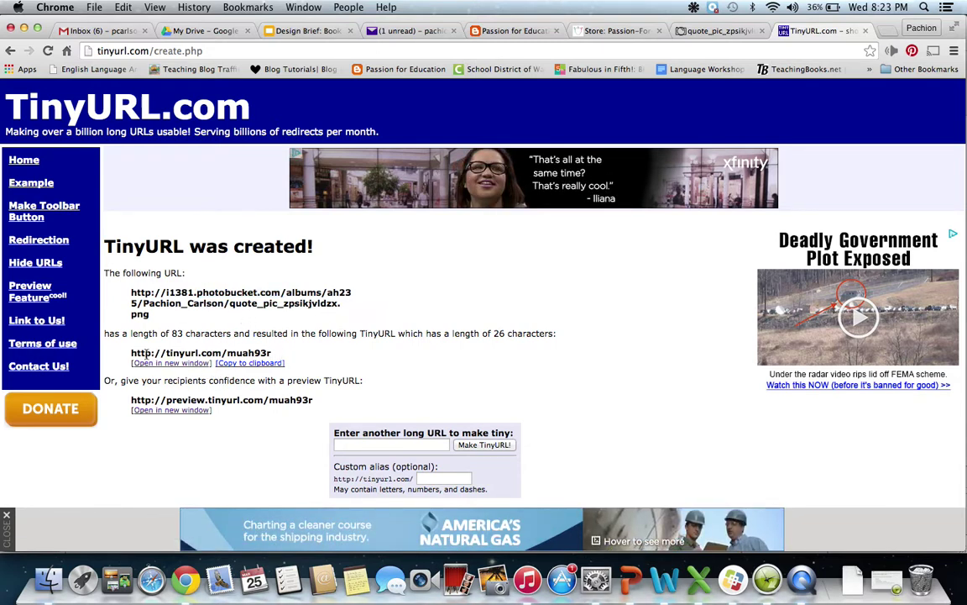
left_click(249, 363)
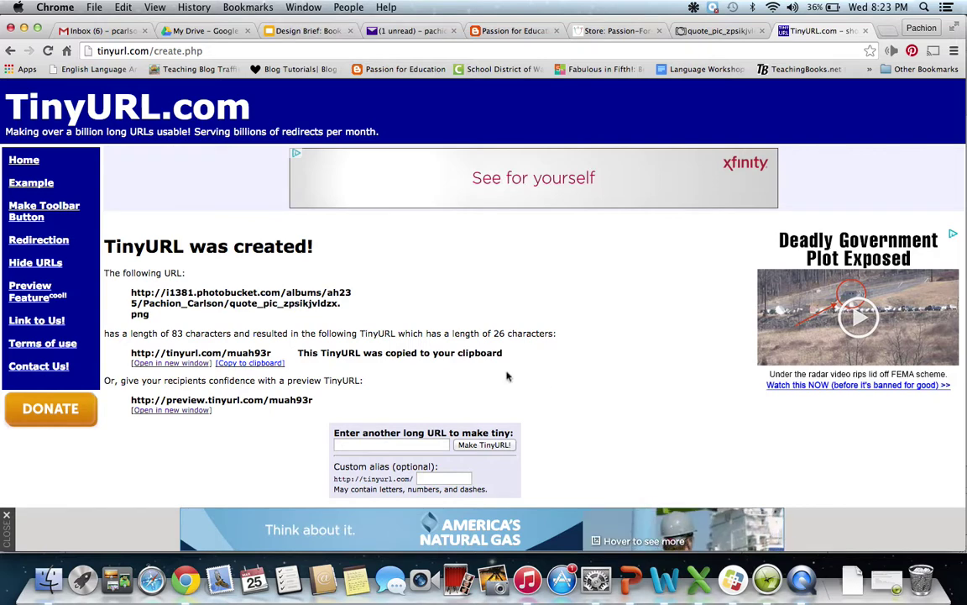
Step: Switch to PowerPoint, replace PHOTO URL in the HTML code with the copied TinyURL, and widen the text box so the code fits on one line
left_click(631, 588)
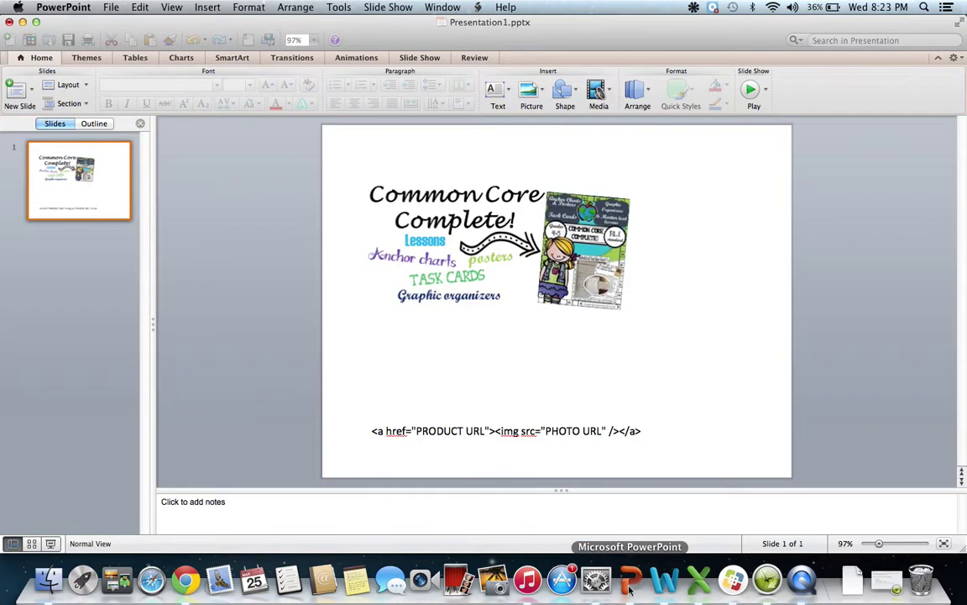
left_click(601, 432)
left_click_drag(601, 431, 561, 435)
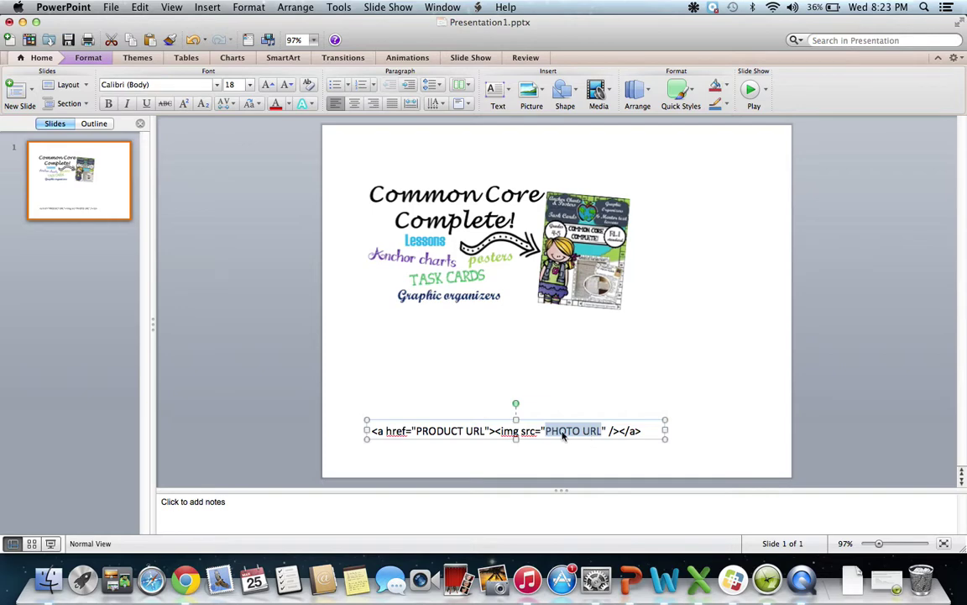
right_click(585, 432)
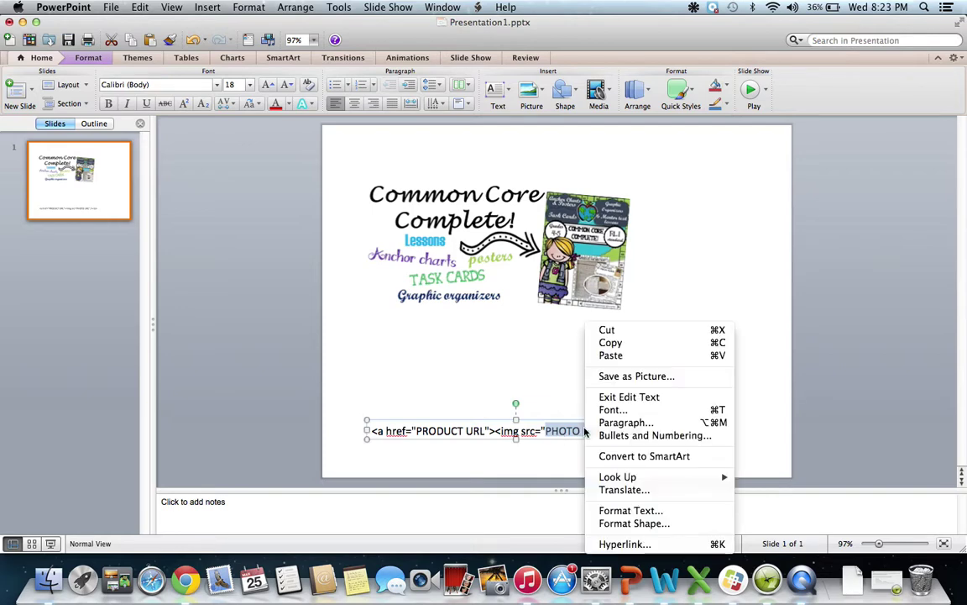
left_click(615, 357)
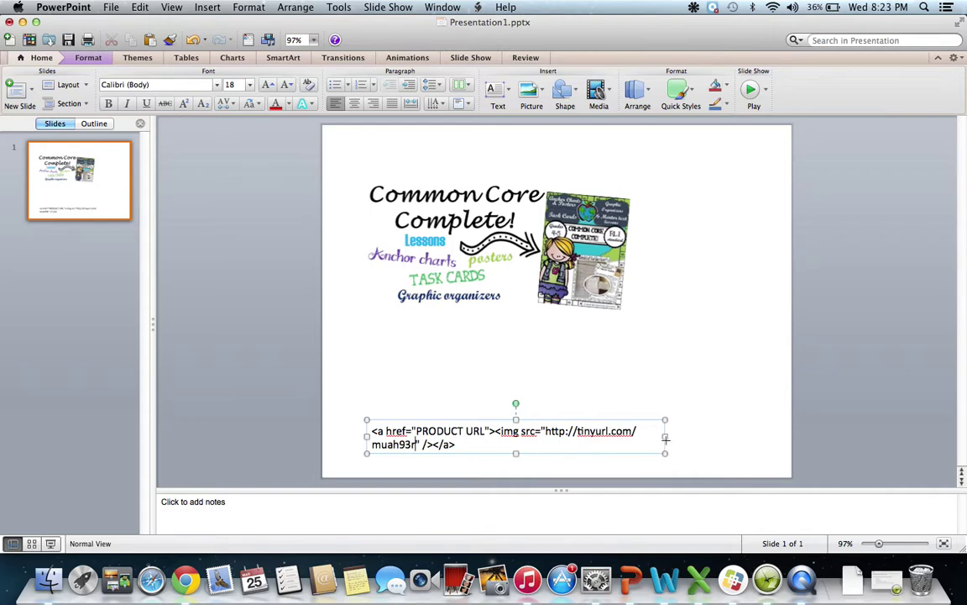
left_click_drag(665, 438, 792, 437)
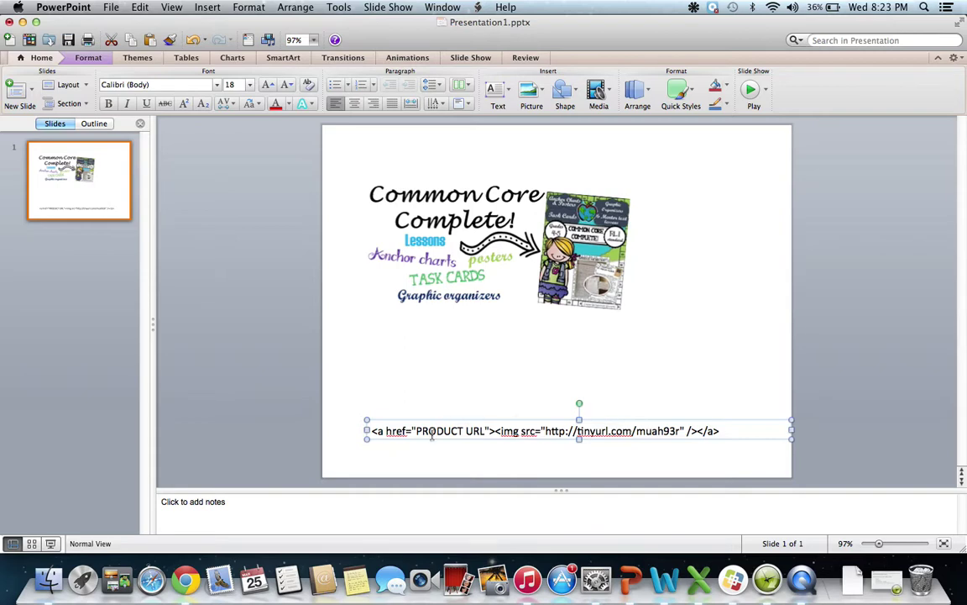
Step: Switch to Chrome, open the Inferring & Evidence Unit product page from the TPT store's featured items, and copy its web address
left_click(185, 579)
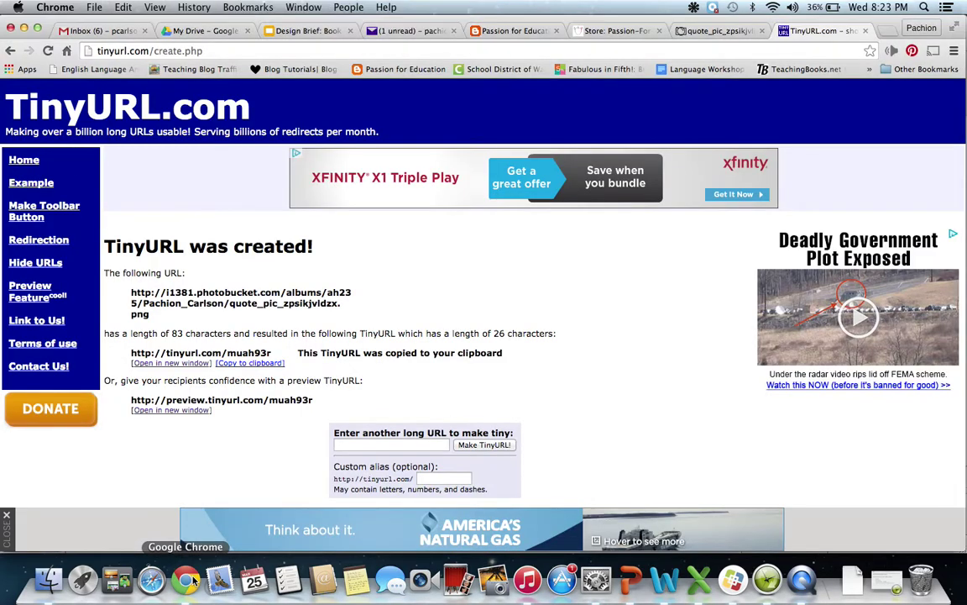
left_click(590, 32)
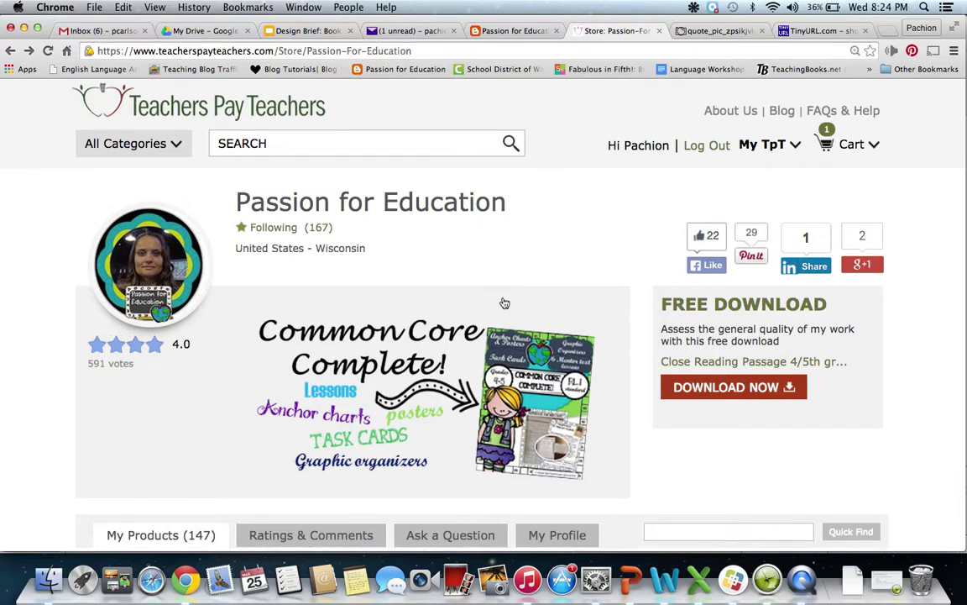
scroll(503, 303, "down", 5)
mouse_move(806, 471)
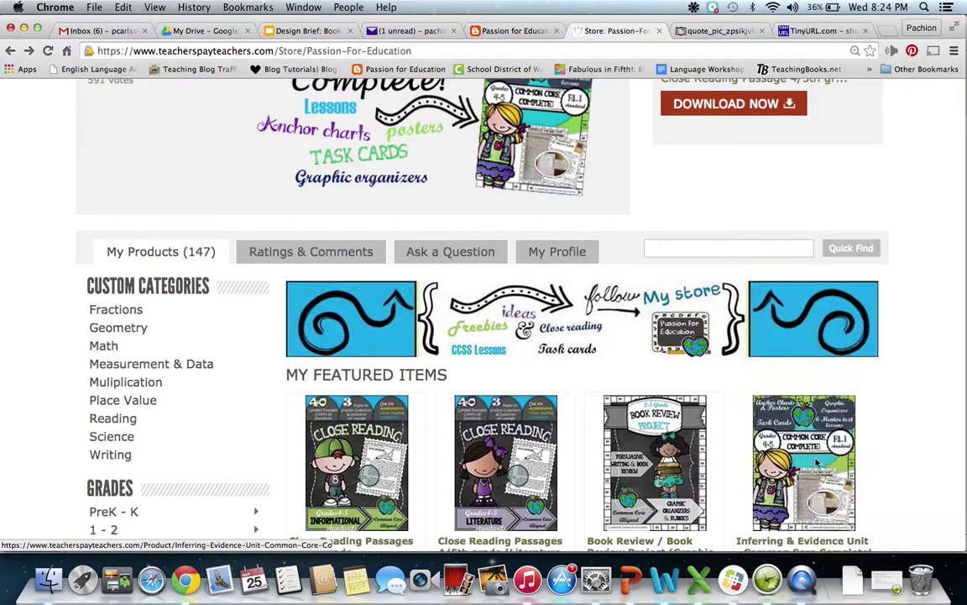
scroll(938, 337, "down", 1)
scroll(937, 337, "down", 3)
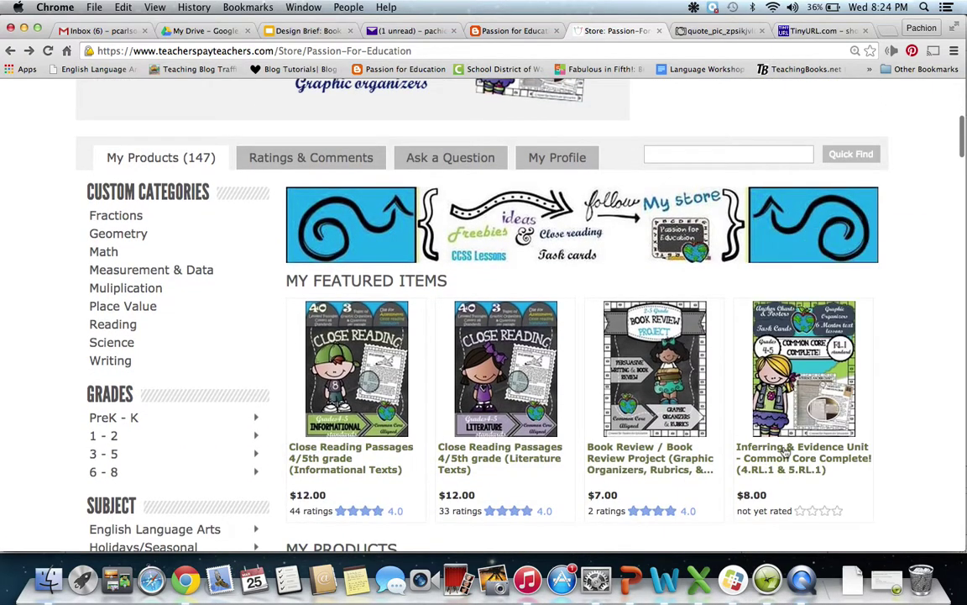
left_click(762, 466)
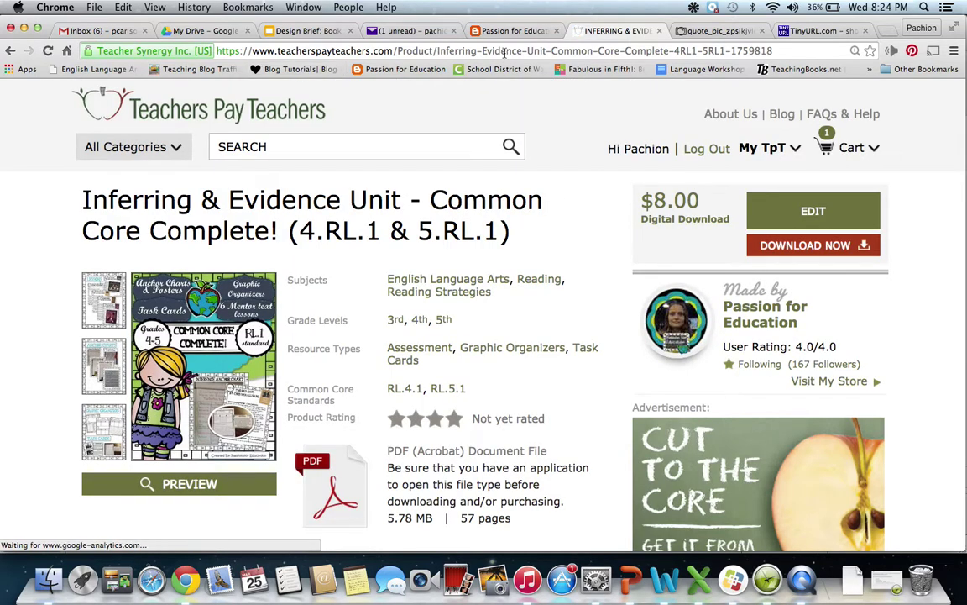
left_click(505, 50)
right_click(505, 50)
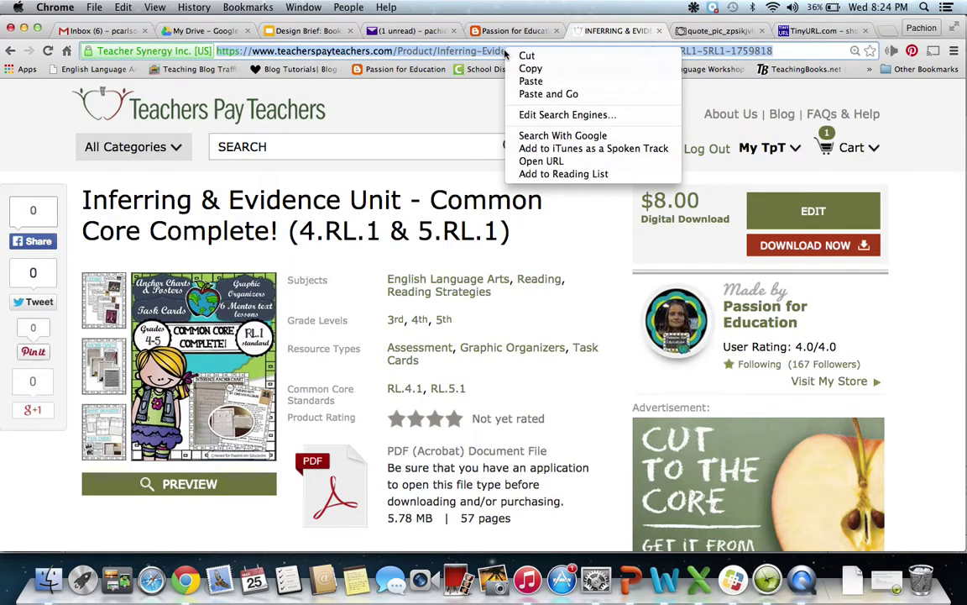
left_click(530, 68)
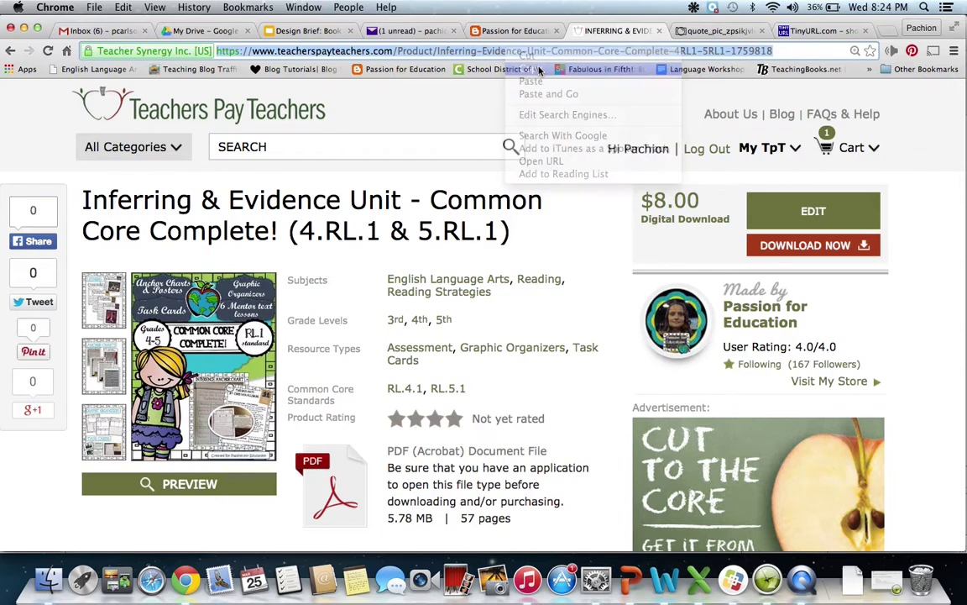
Step: Create a TinyURL from the copied product page address and copy the shortened link to the clipboard
left_click(828, 32)
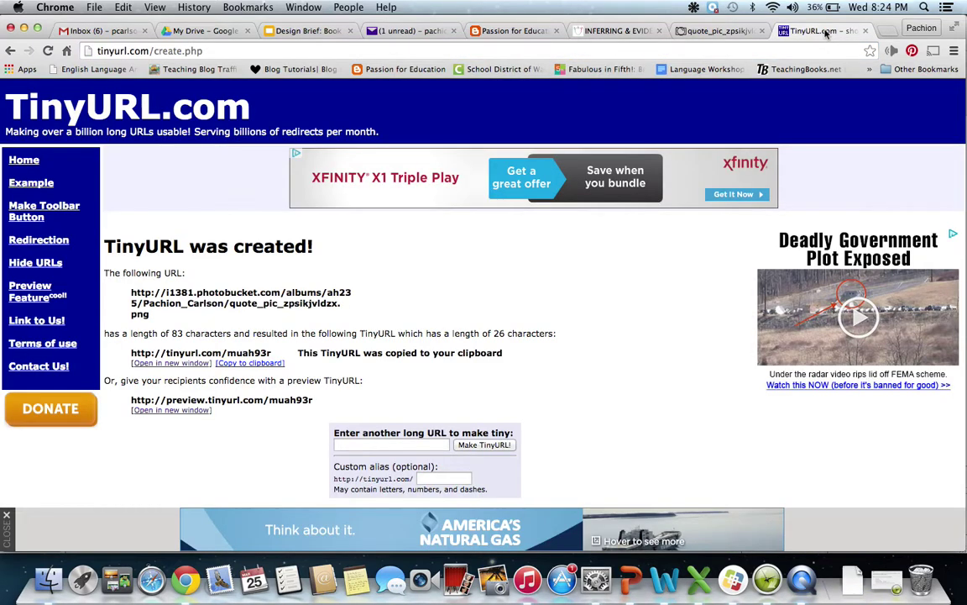
left_click(377, 441)
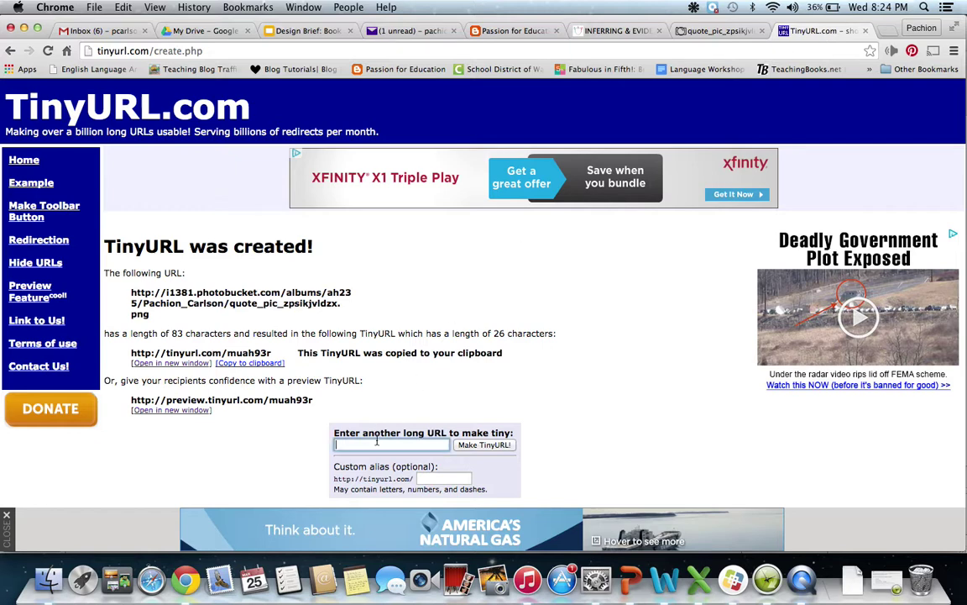
right_click(379, 444)
left_click(407, 443)
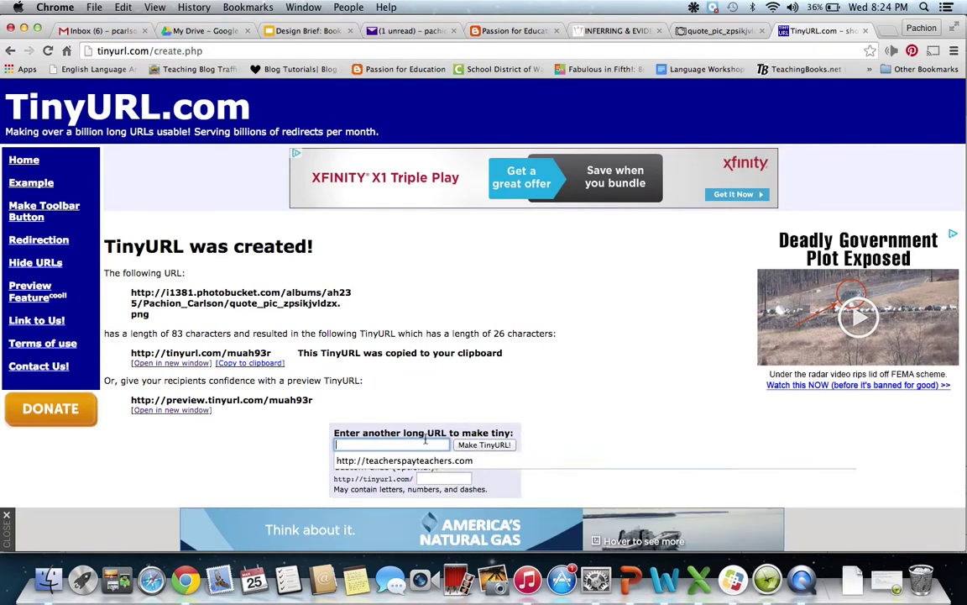
left_click(485, 445)
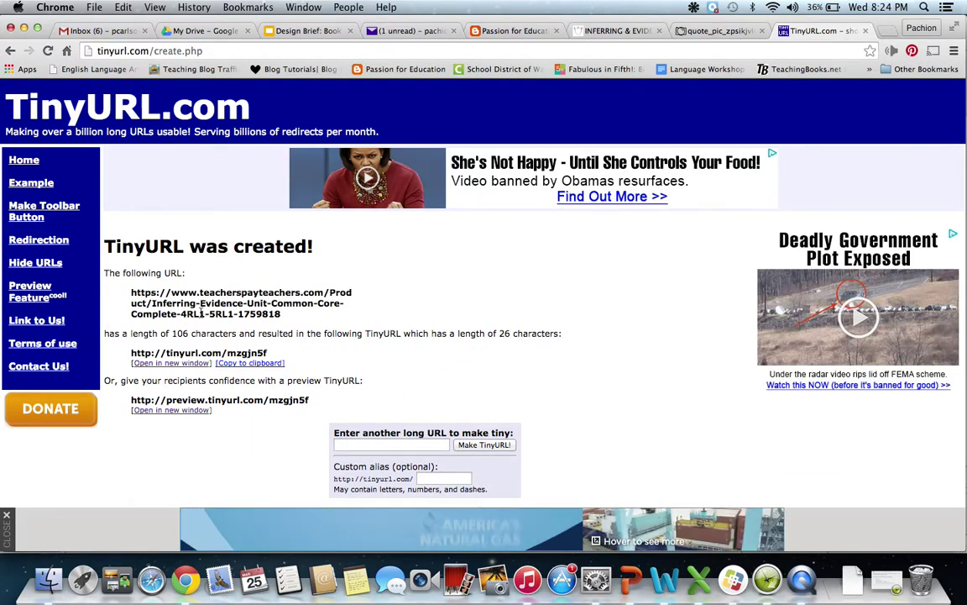
left_click(256, 365)
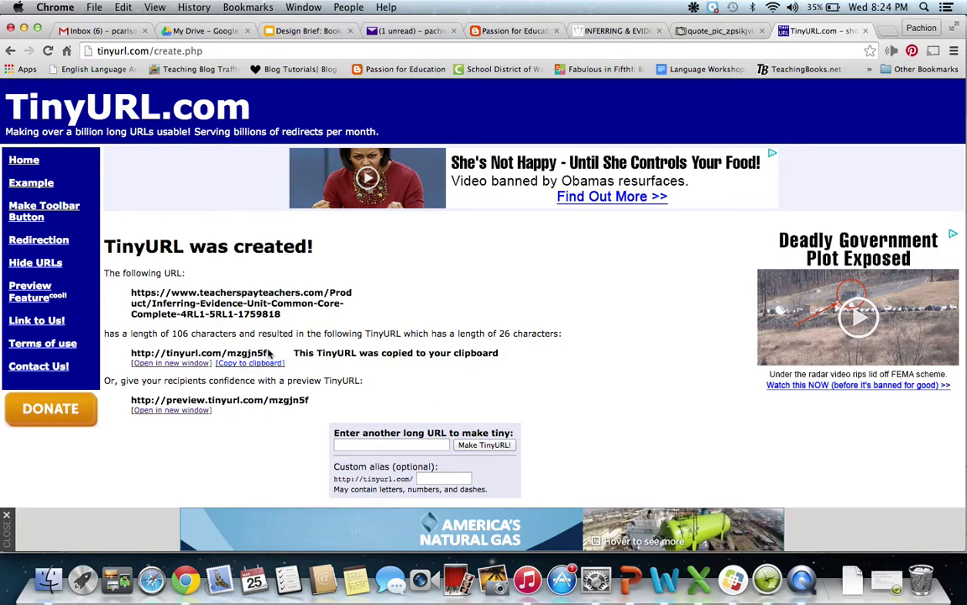
Step: Switch to PowerPoint, replace PRODUCT URL in the HTML code with the copied TinyURL, and shift the text box to the slide's left edge
left_click(632, 579)
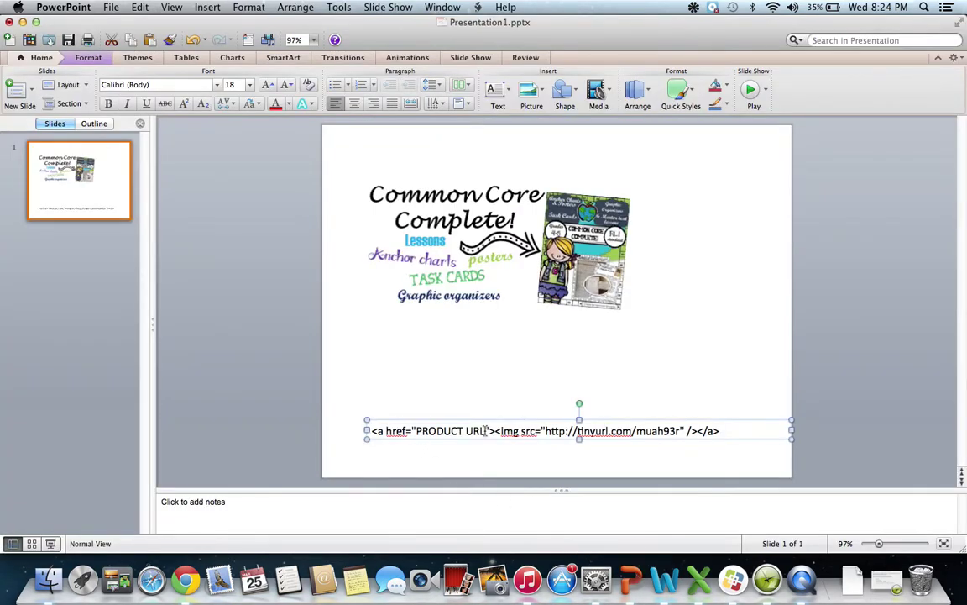
left_click_drag(486, 430, 417, 431)
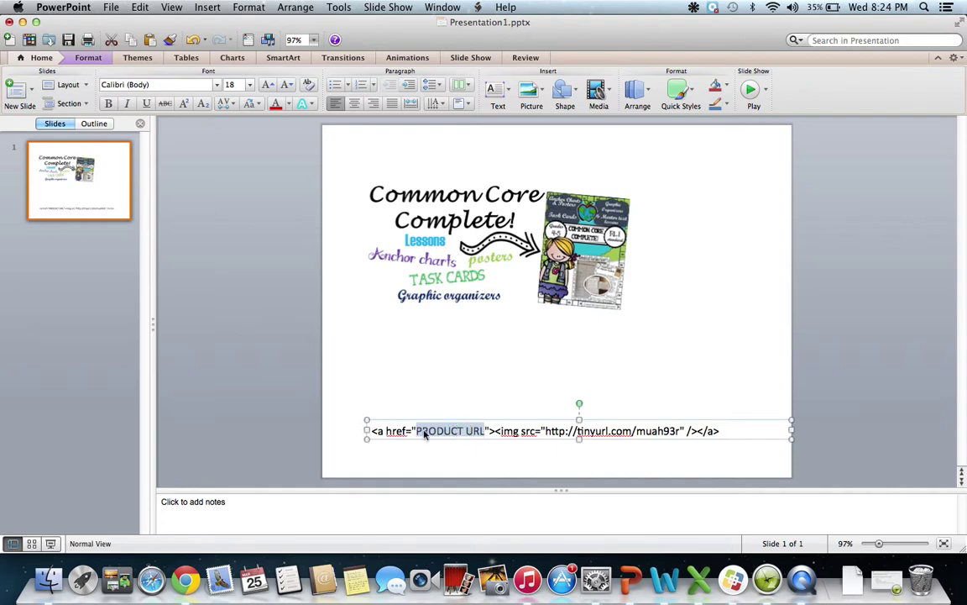
right_click(466, 433)
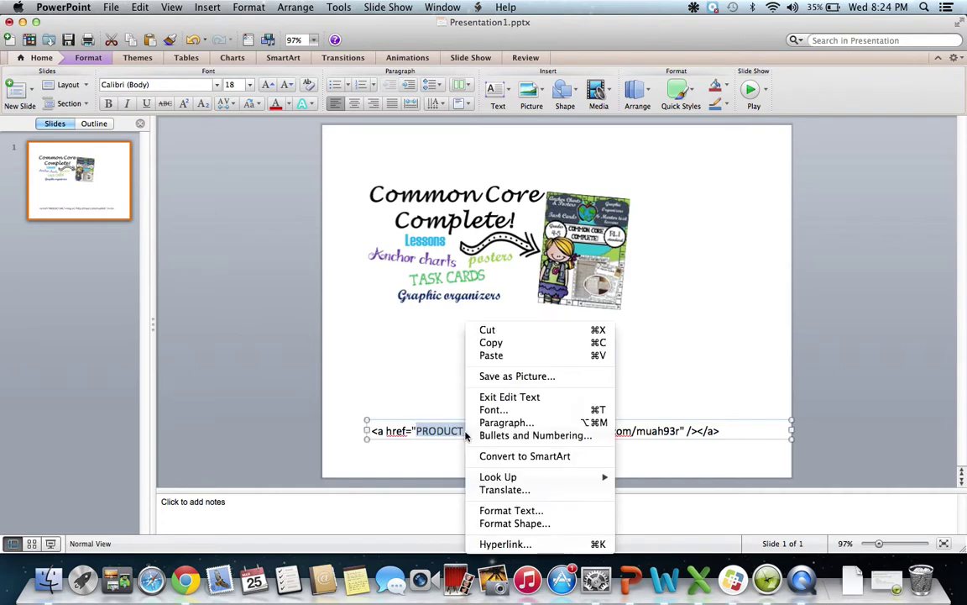
left_click(495, 360)
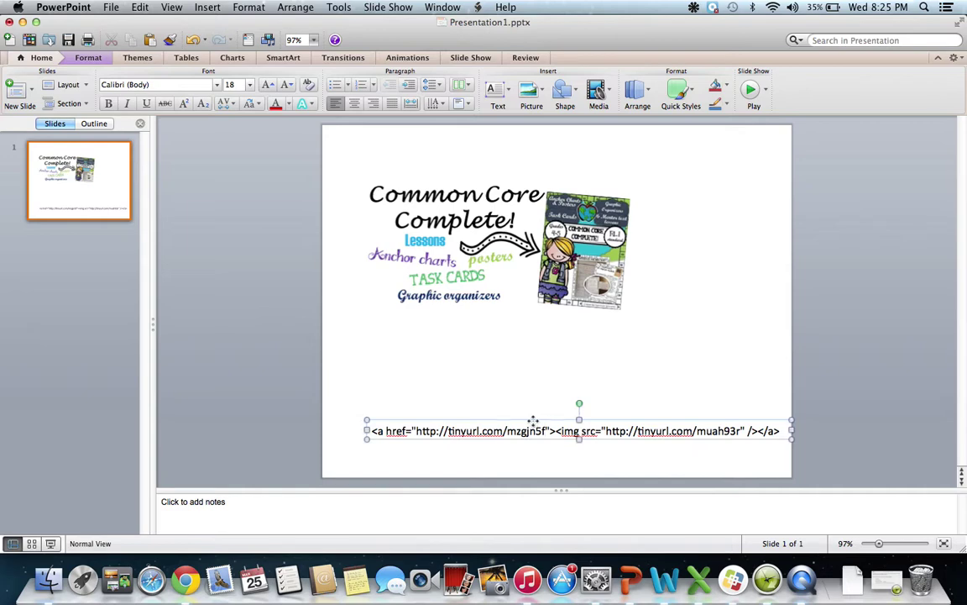
left_click_drag(530, 420, 485, 418)
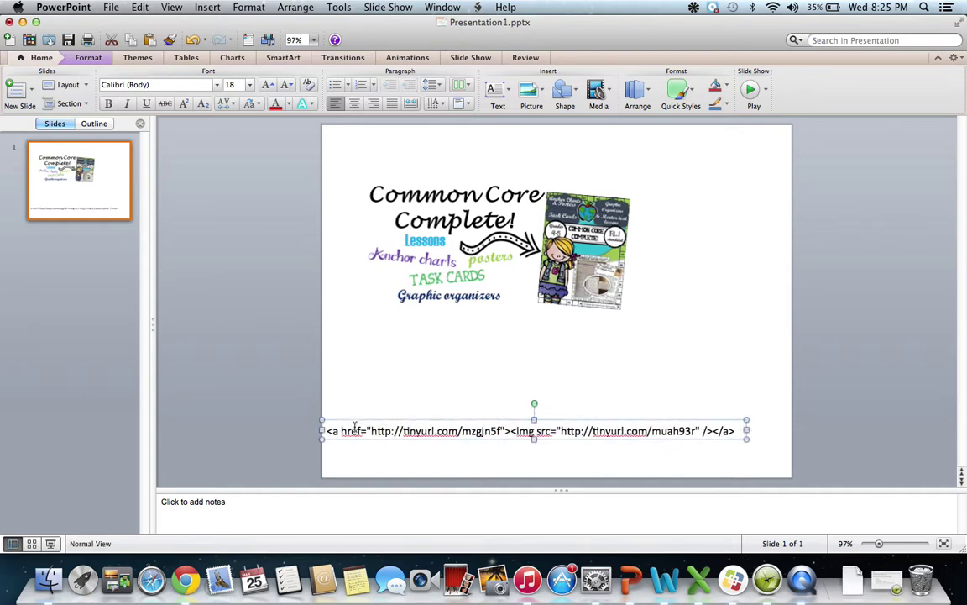
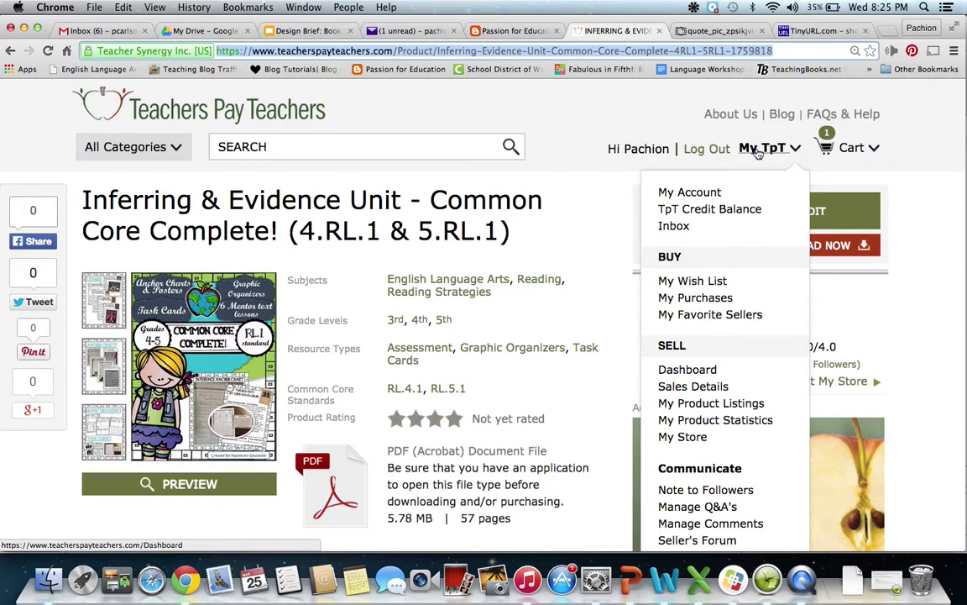
Step: Open the Store Profile in the Teachers Pay Teachers account settings for editing
left_click(692, 194)
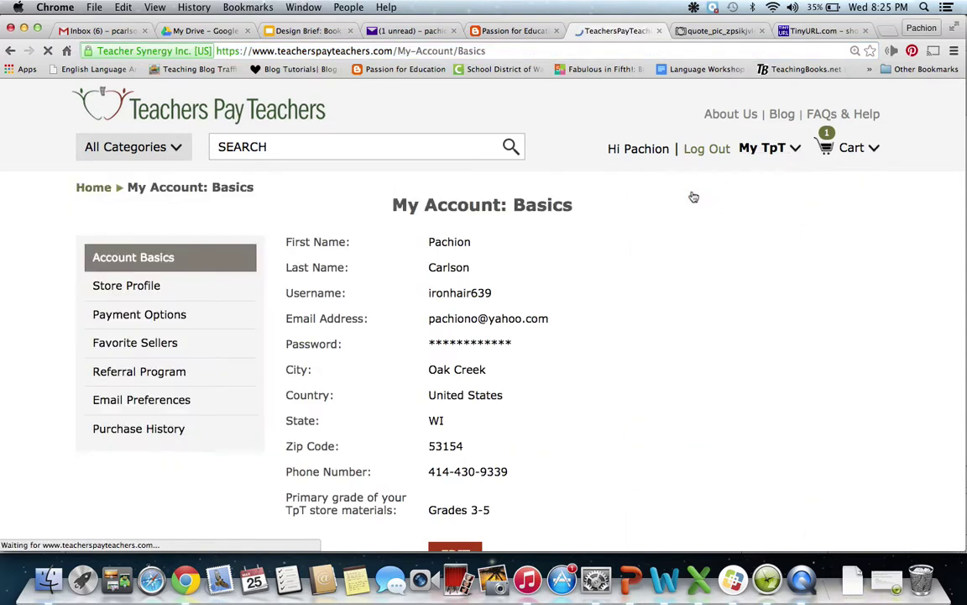
left_click(139, 289)
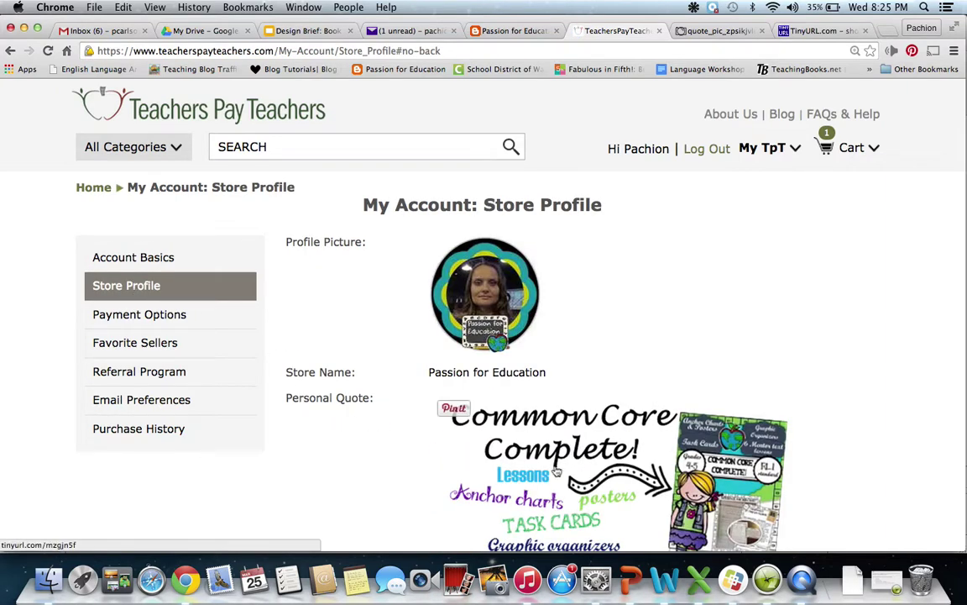
scroll(586, 414, "down", 3)
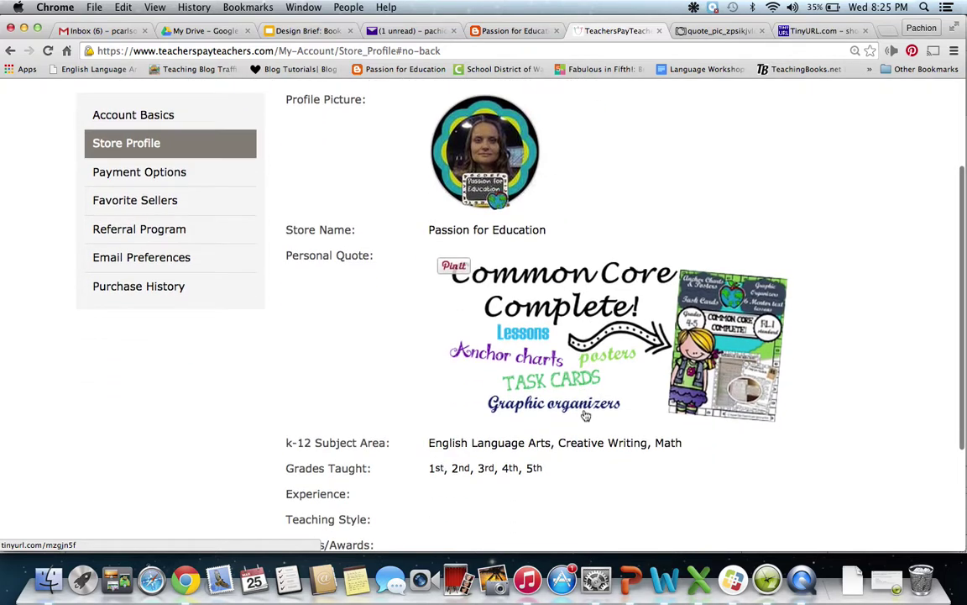
scroll(662, 336, "down", 3)
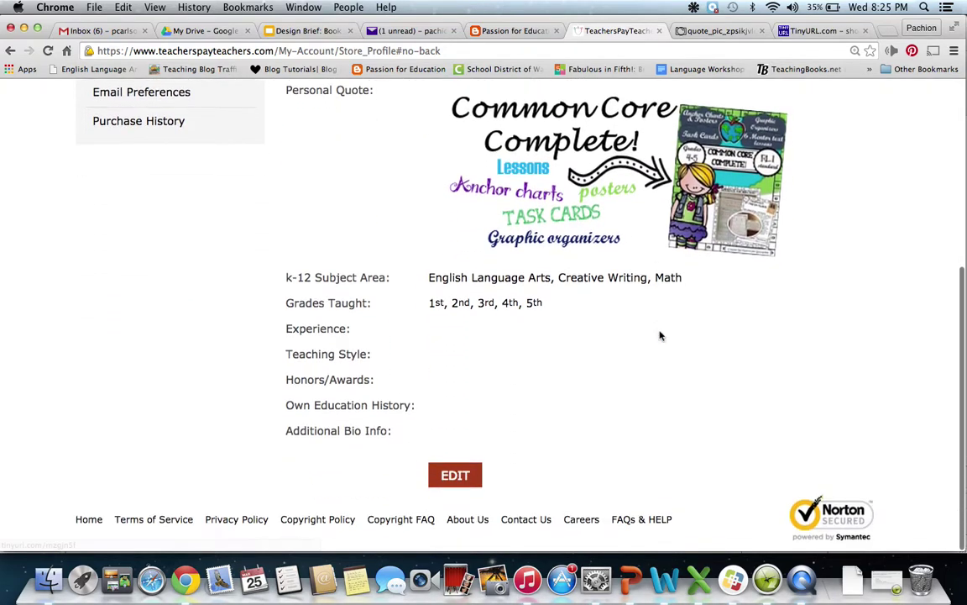
left_click(463, 476)
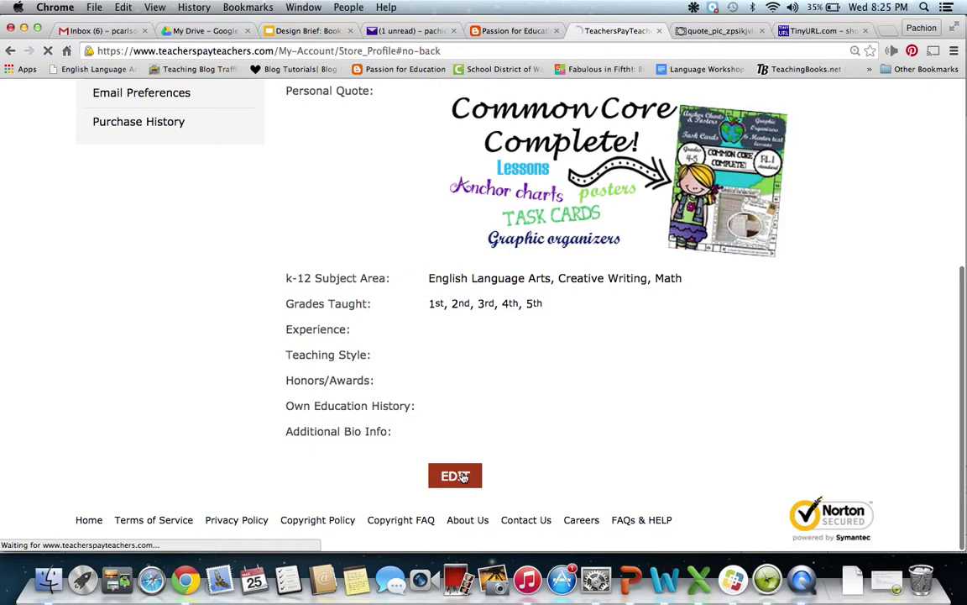
Step: Select the entire HTML code in the Personal Quote field and save the store profile
scroll(463, 475, "down", 5)
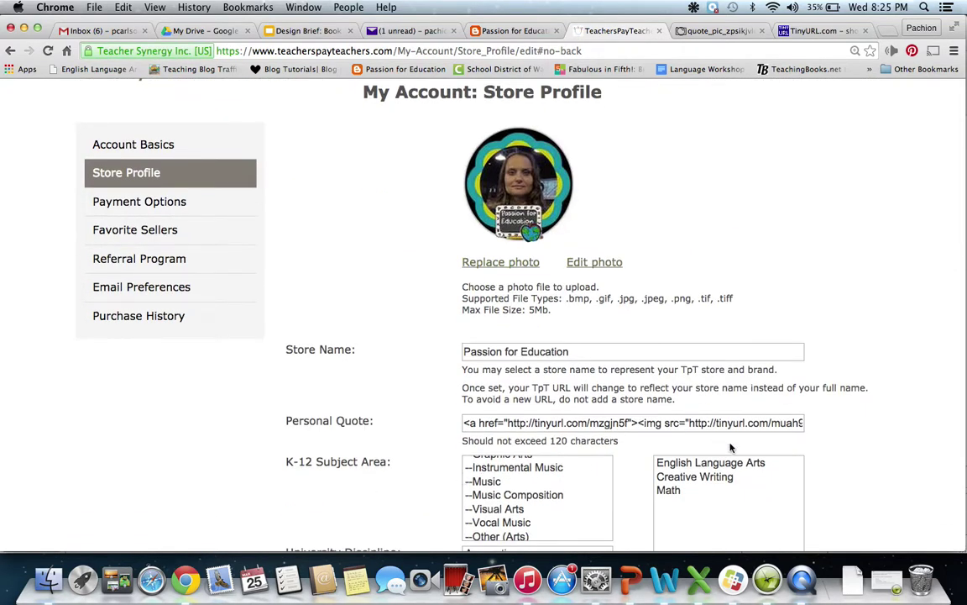
scroll(591, 445, "down", 1)
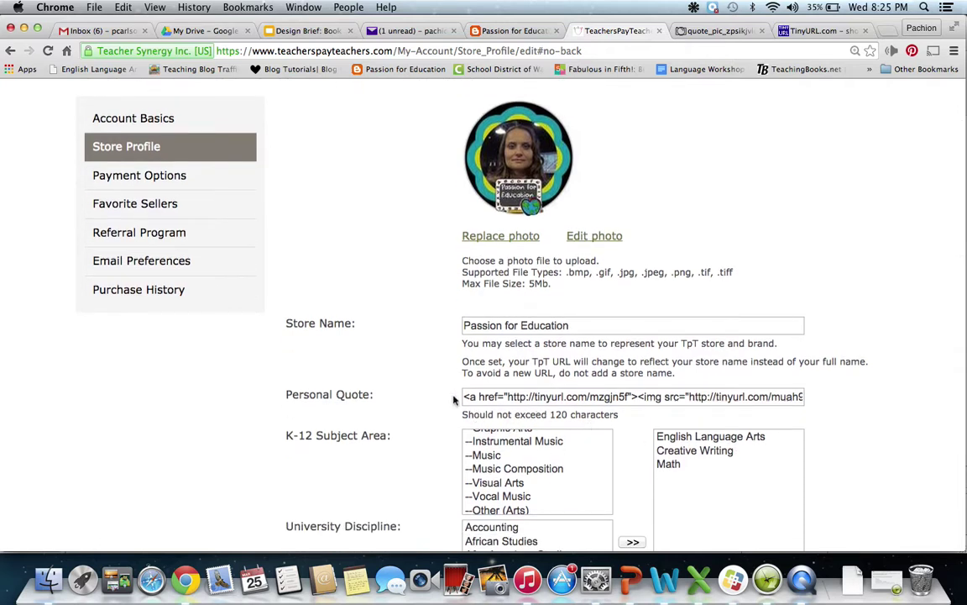
left_click_drag(464, 396, 847, 408)
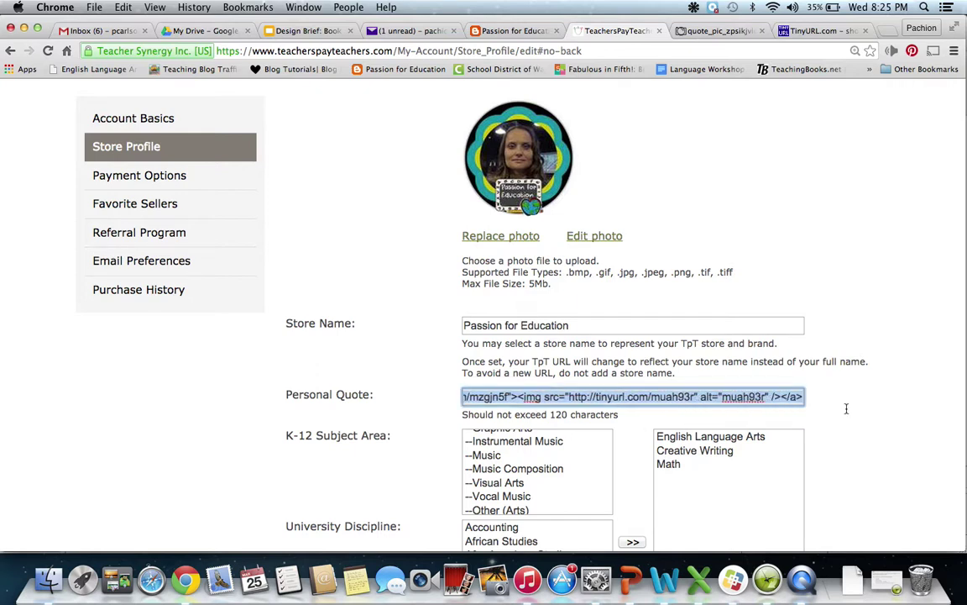
right_click(747, 396)
left_click(484, 340)
scroll(767, 264, "down", 3)
scroll(766, 264, "down", 20)
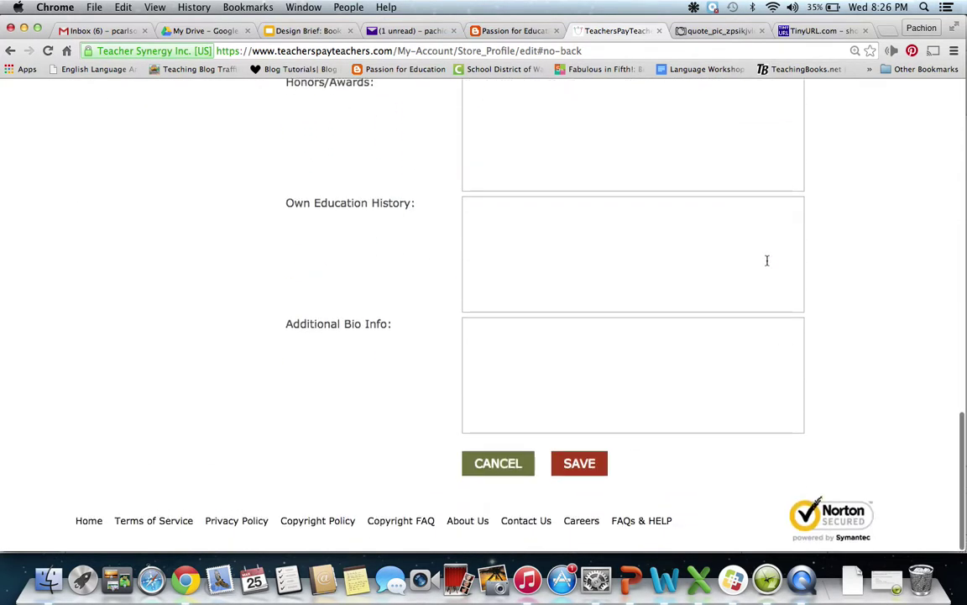
left_click(581, 470)
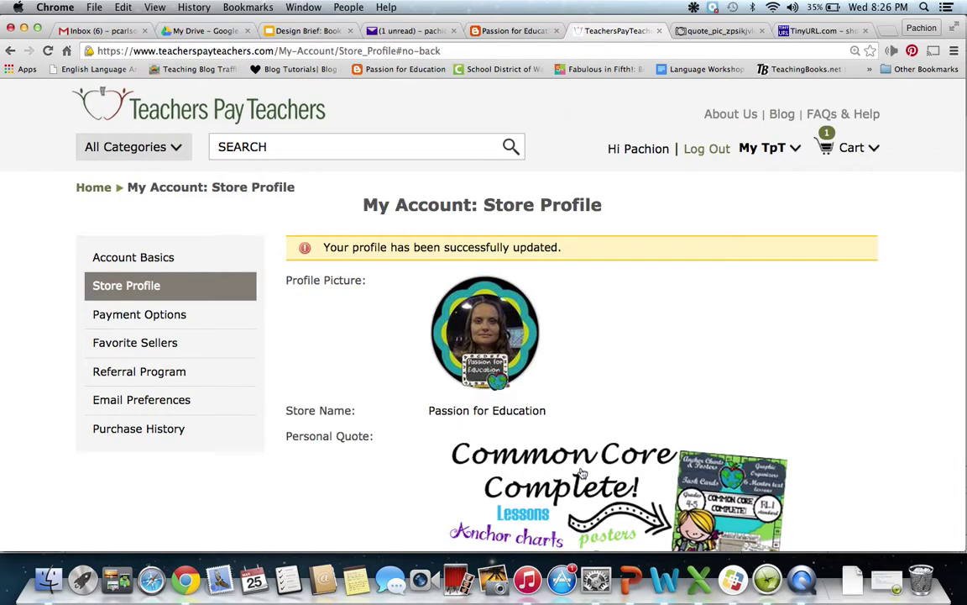
Step: Review the updated quote, test the banner's product link from the My Store page, and return to the blog post with the HTML code
scroll(840, 352, "down", 4)
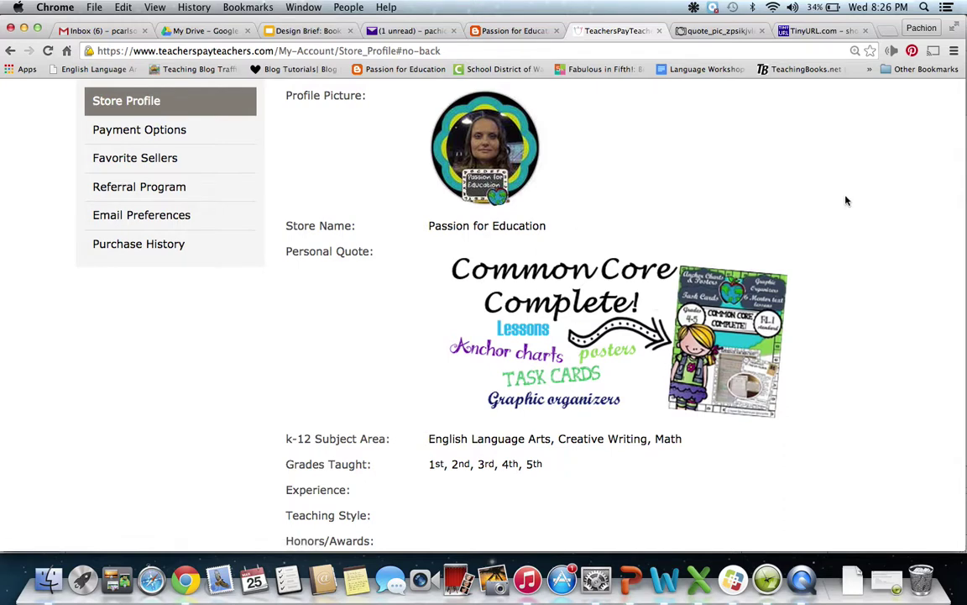
scroll(845, 200, "up", 4)
left_click(766, 148)
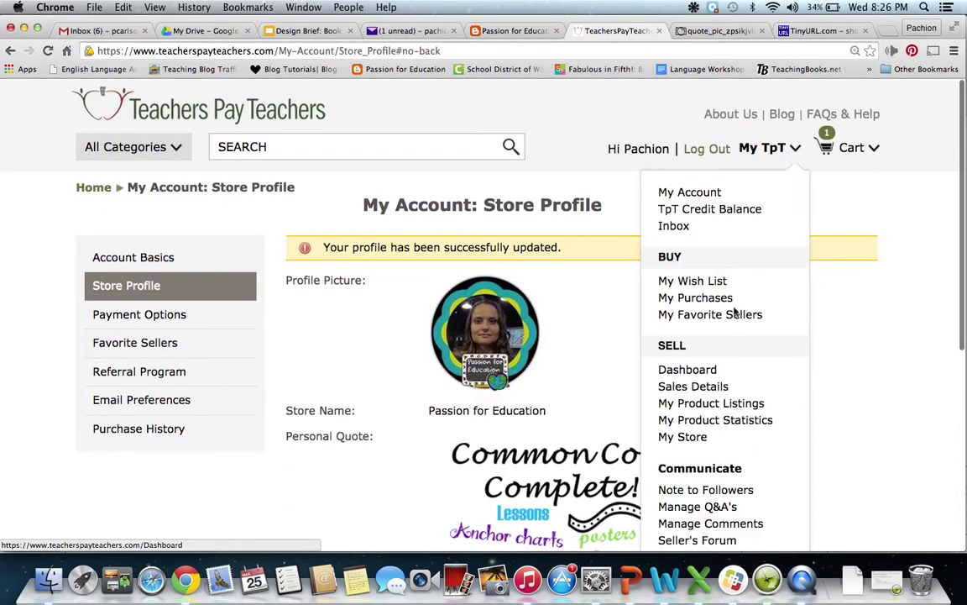
left_click(695, 438)
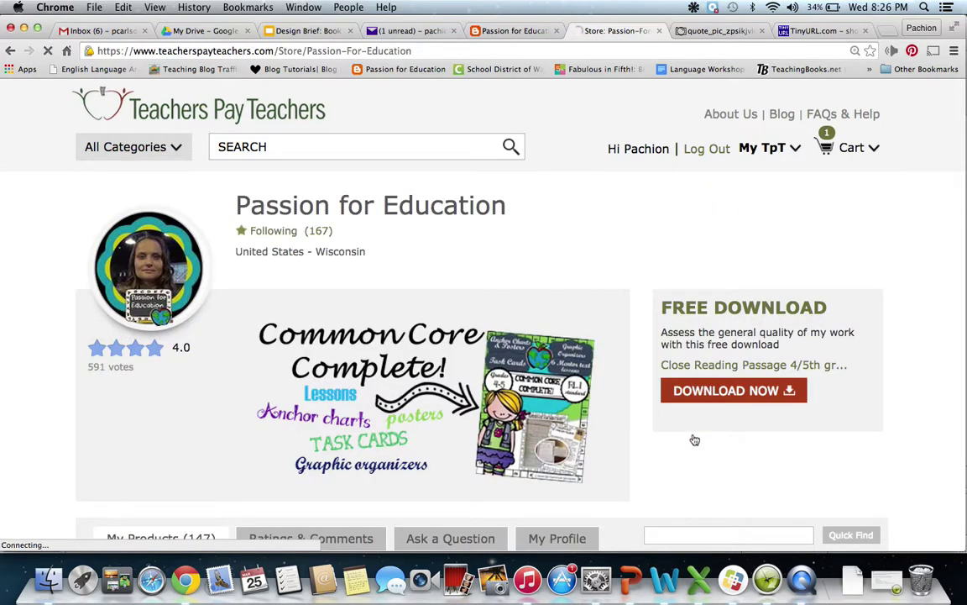
left_click(452, 372)
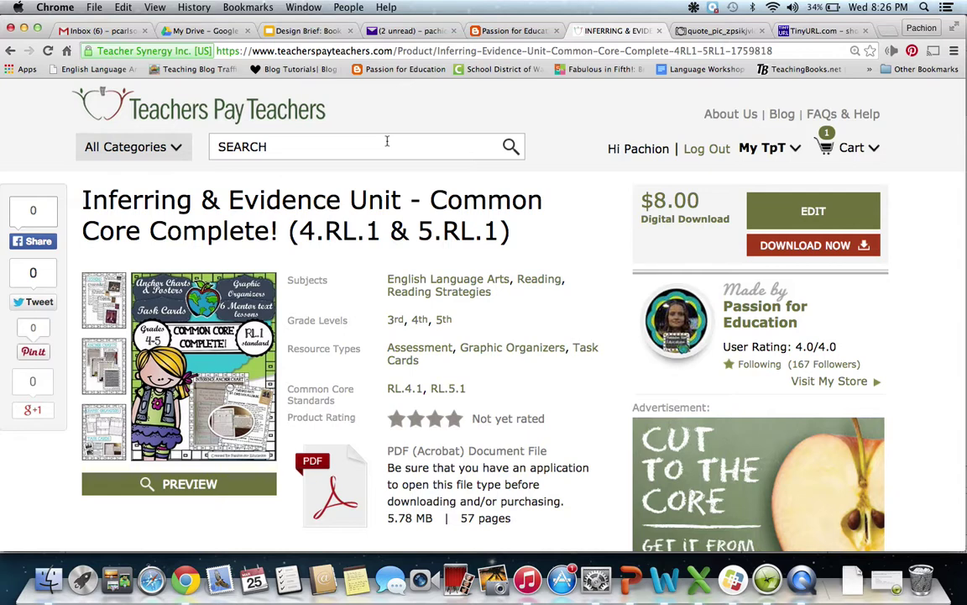
left_click(516, 31)
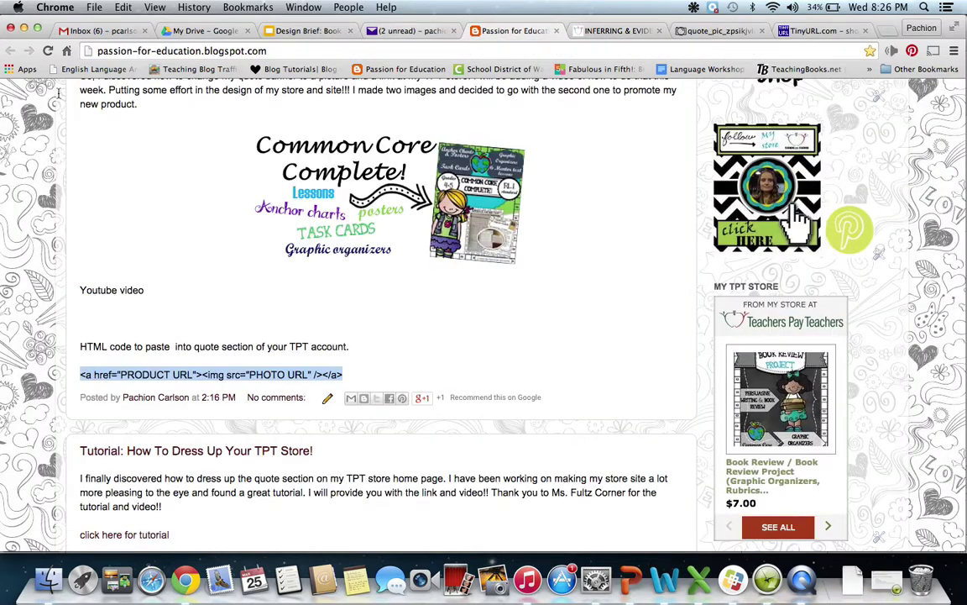